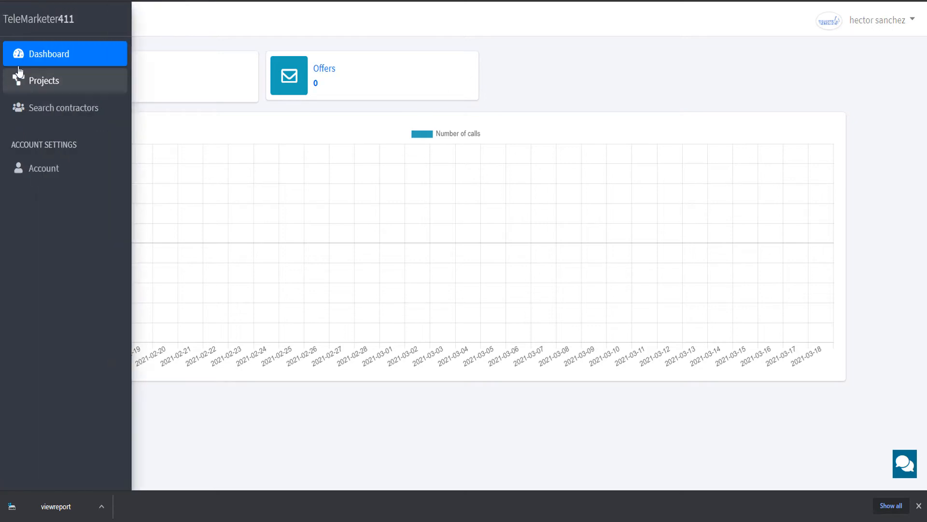
- Create a new project named "telemarketer411 appointments" in the projects list
mouse_move(34, 66)
left_click(41, 82)
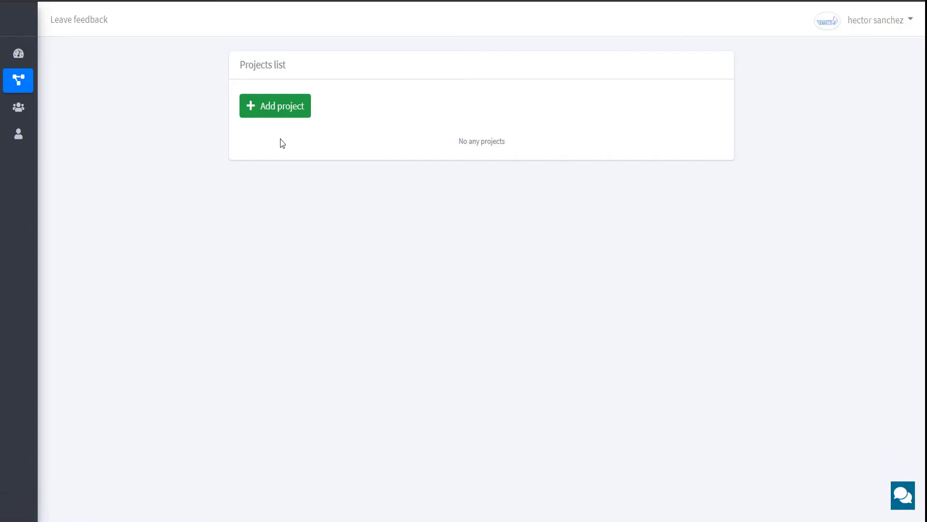
left_click(275, 113)
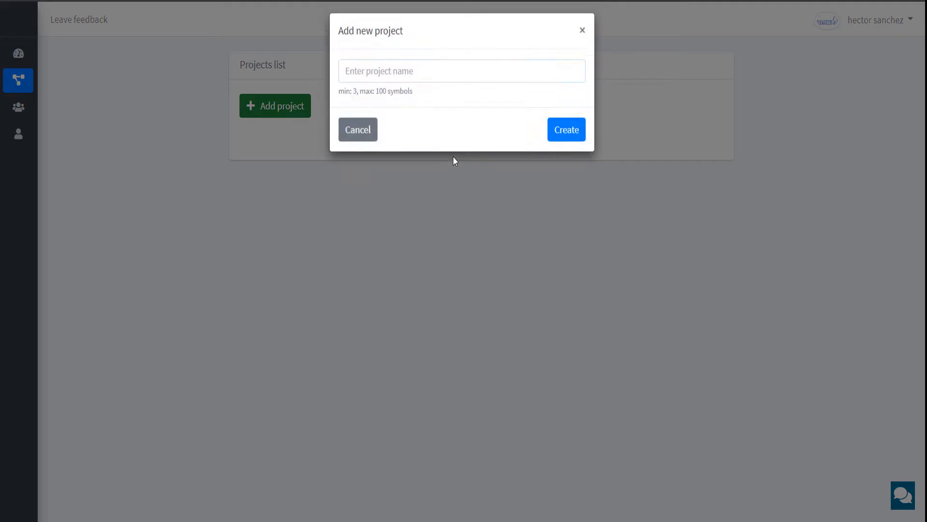
type("teleme")
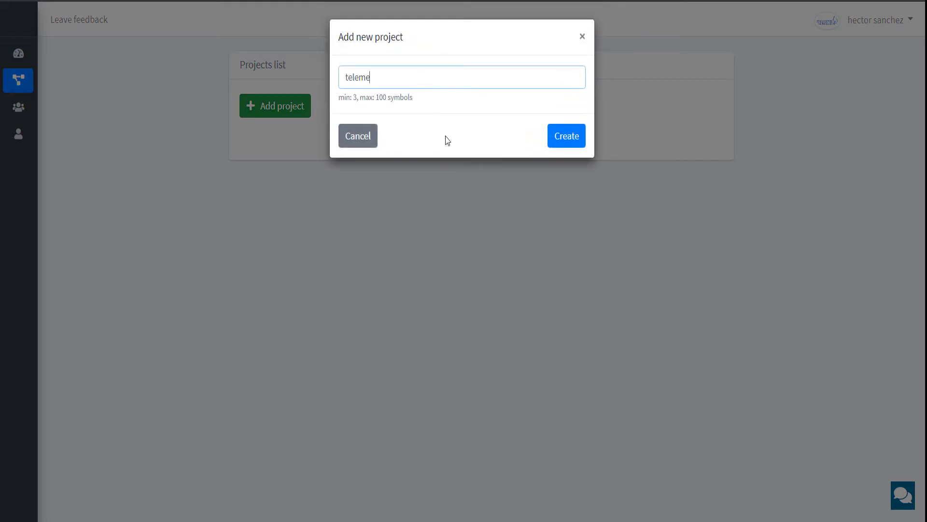
key("BackSpace")
type("arket")
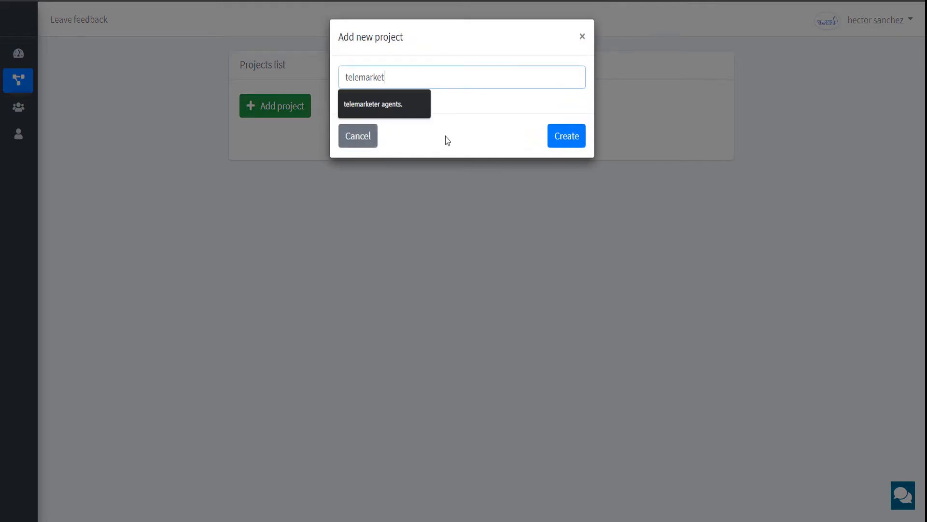
type("er411")
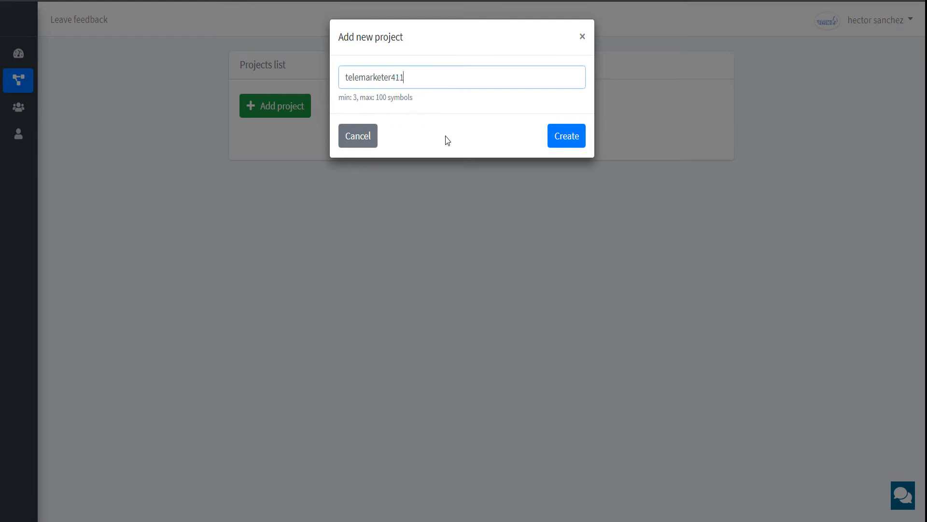
type(" appointments")
left_click(570, 138)
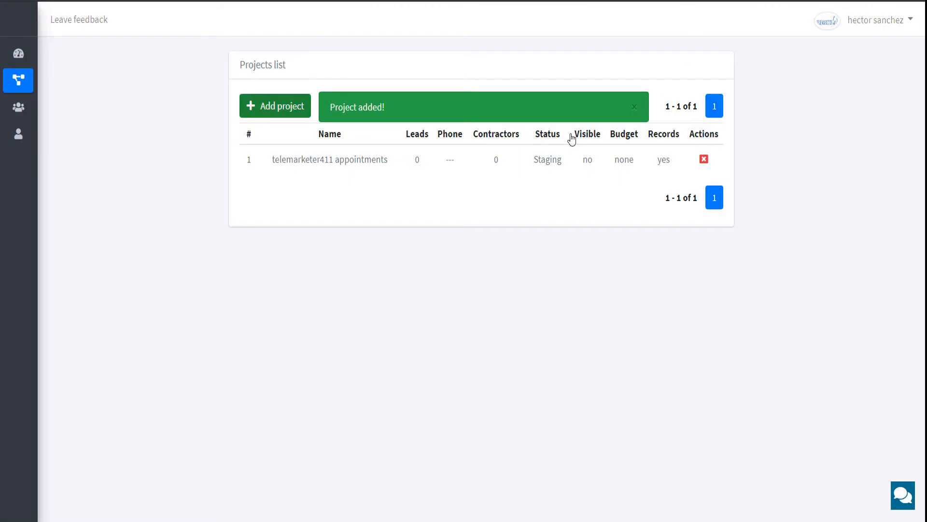
- Open the telemarketer411 appointments project and enter the description "looking for agents to set appointment for live demonstrations of the product."
mouse_move(24, 392)
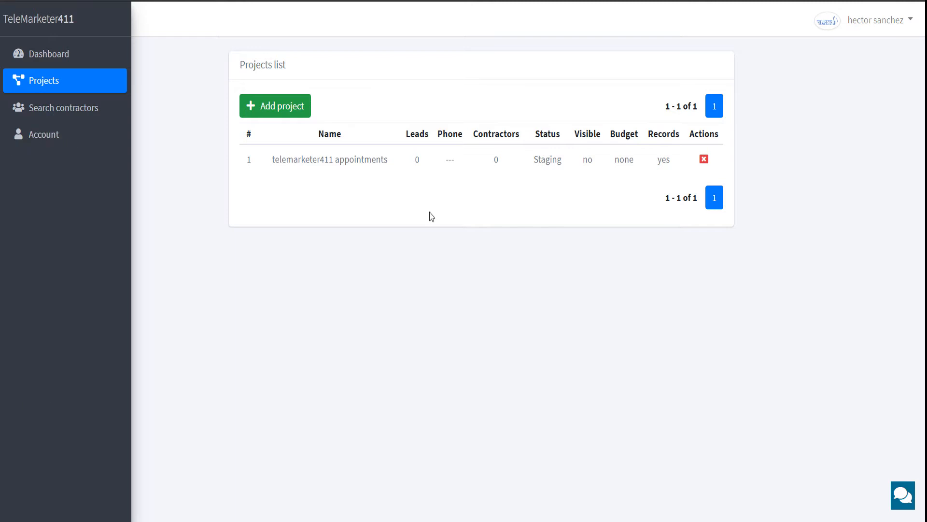
left_click(361, 167)
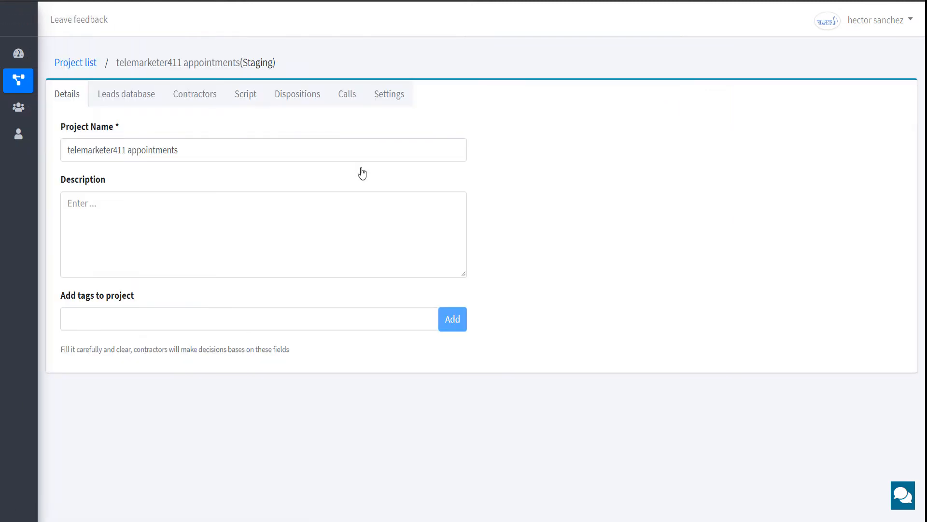
left_click(199, 151)
left_click(188, 241)
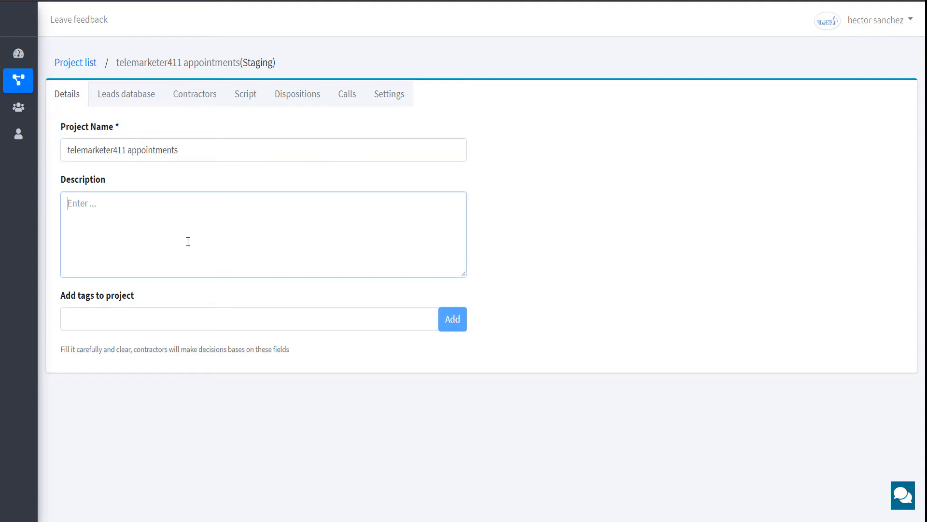
type("looking for agents to set appointment for live demonstrations of the product.")
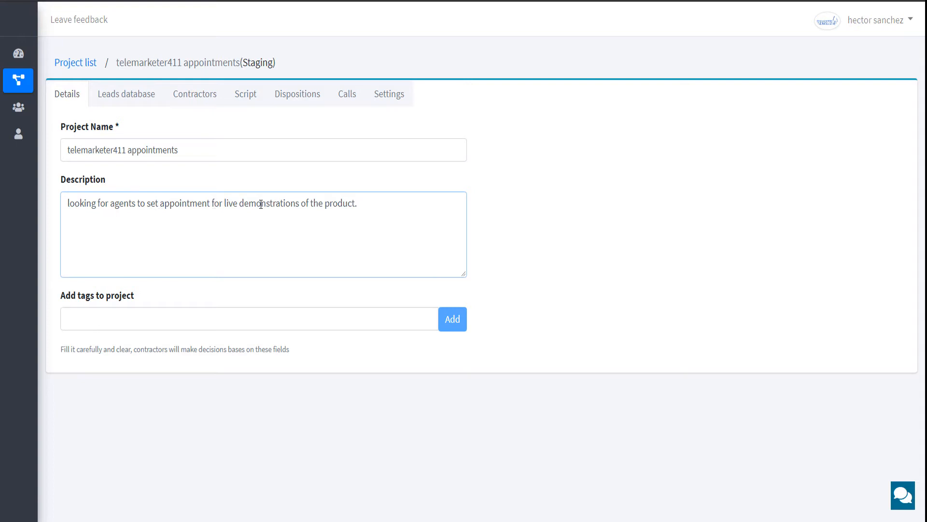
- Add the tags "sales" and "appointment setter" to the project
left_click(163, 318)
type("sales")
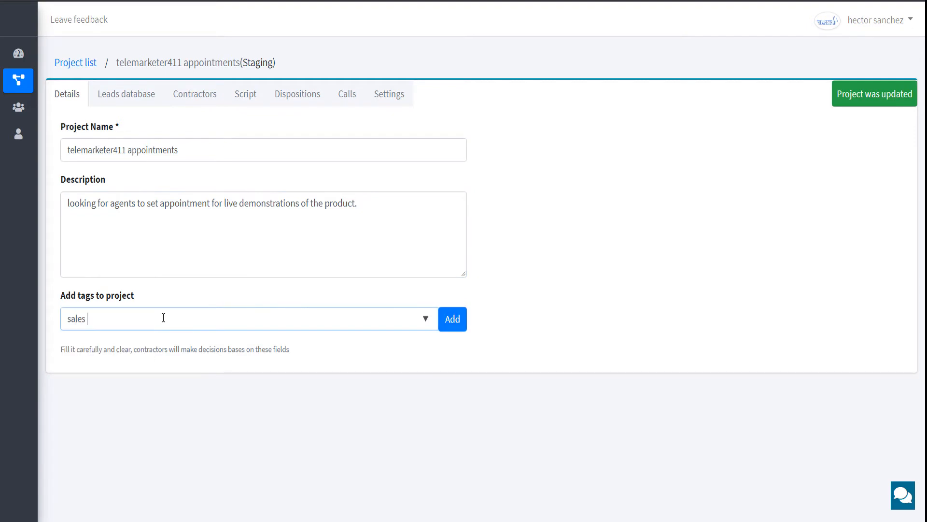
key("Return")
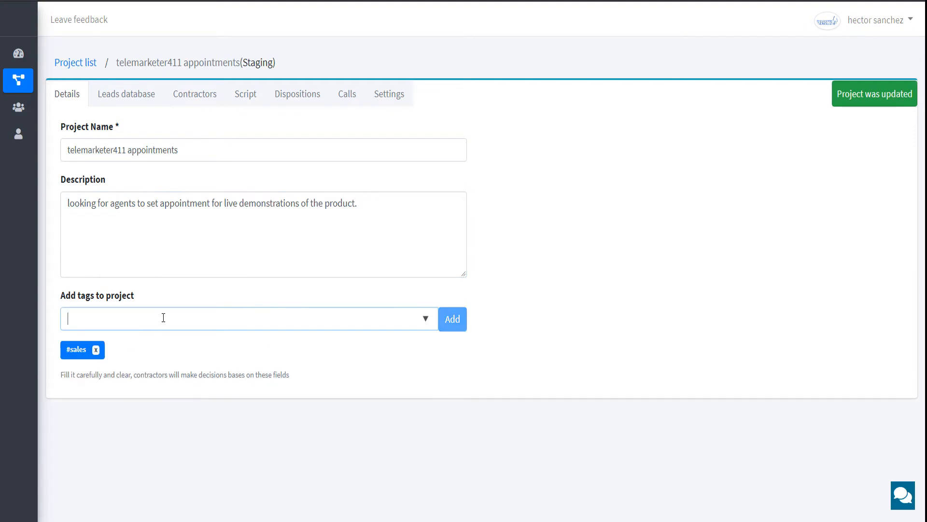
type("appoint")
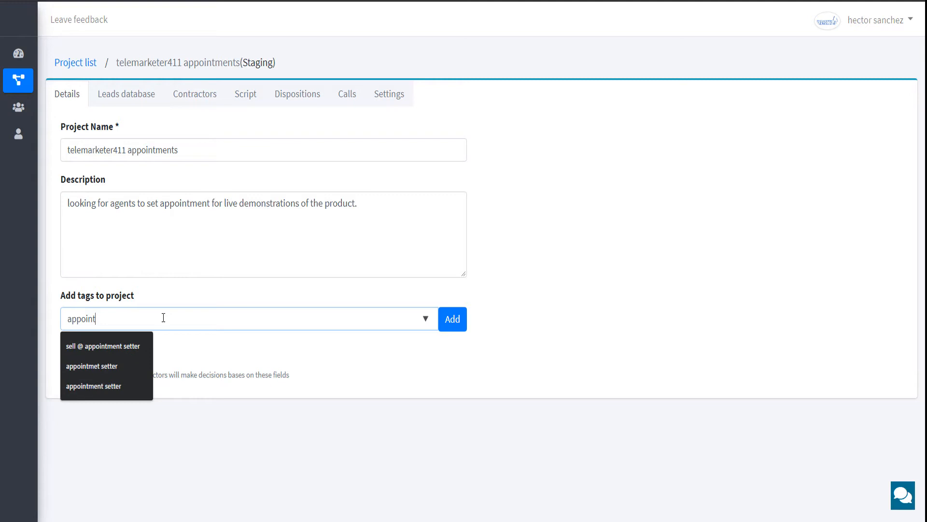
type("ment sette")
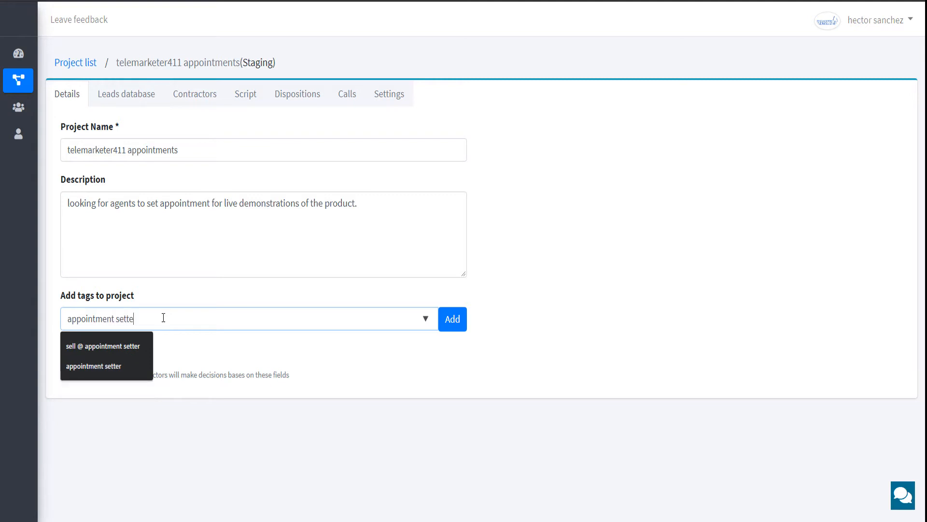
type("r")
key("Return")
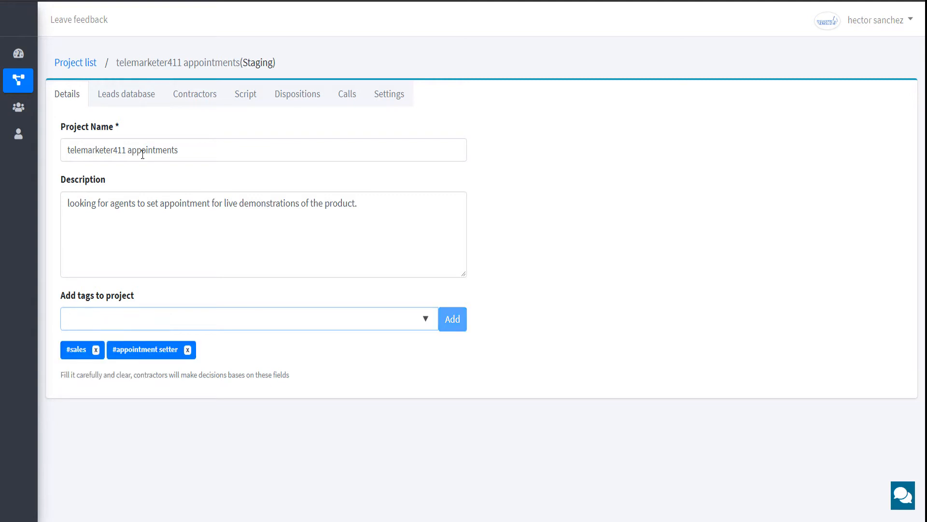
- Start a client database import in the project's leads database and load the file "autocall leads..xlsx"
left_click(102, 103)
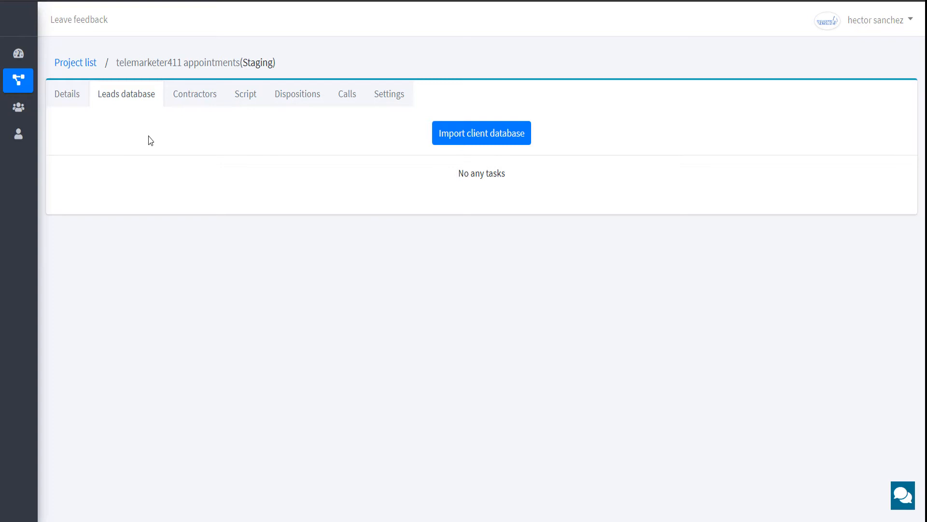
left_click(475, 139)
left_click(249, 153)
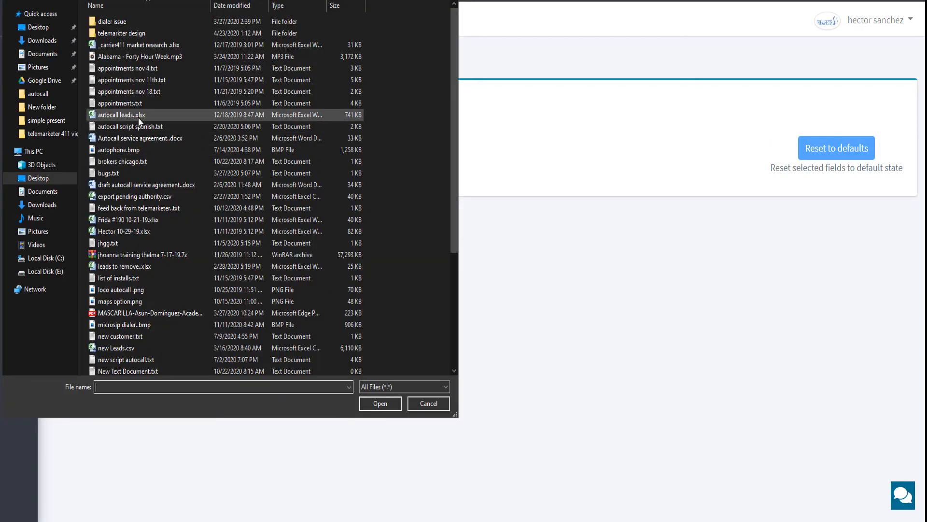
left_click(127, 115)
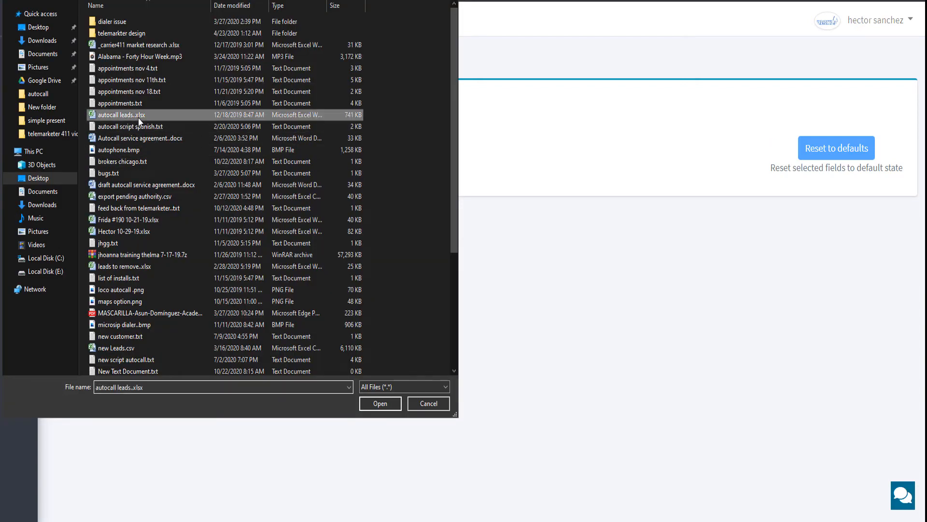
left_click(380, 403)
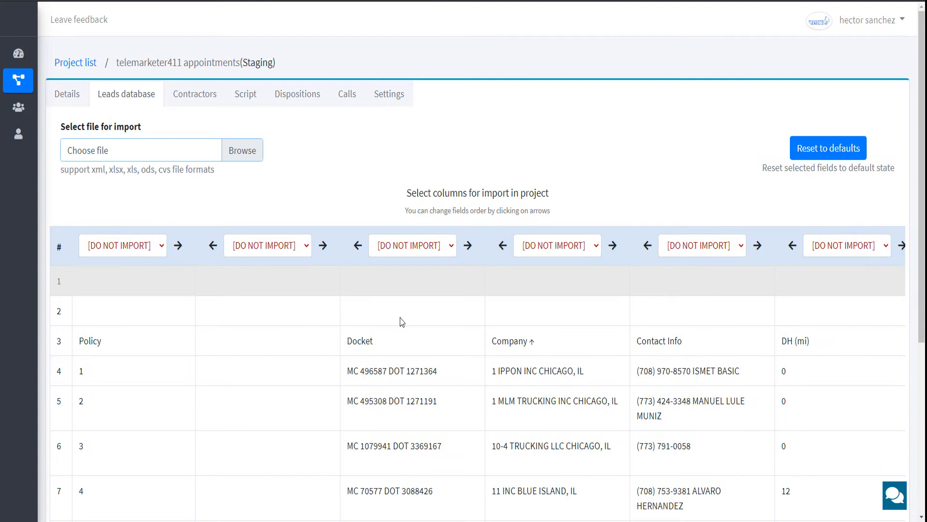
- Assign the Company column of the import preview to a new custom field named "company name"
scroll(417, 321, "down", 2)
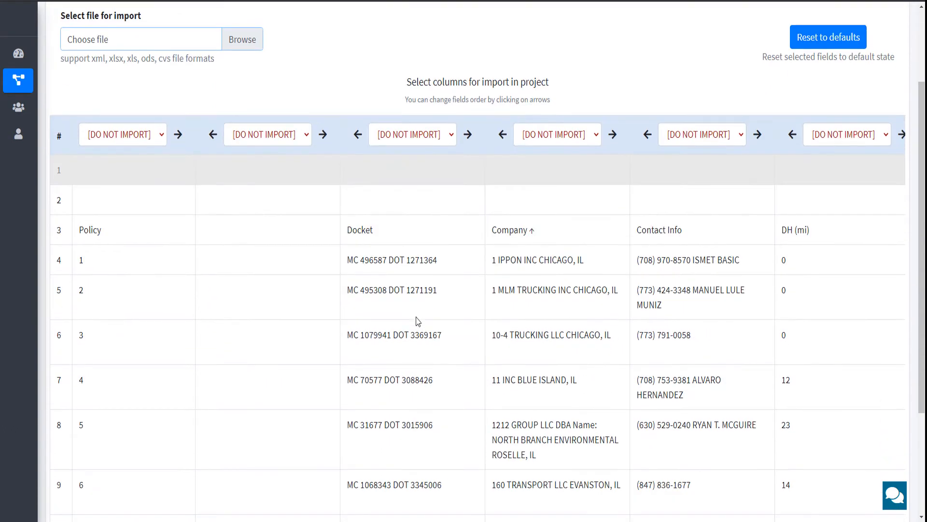
scroll(418, 322, "down", 3)
scroll(417, 321, "up", 6)
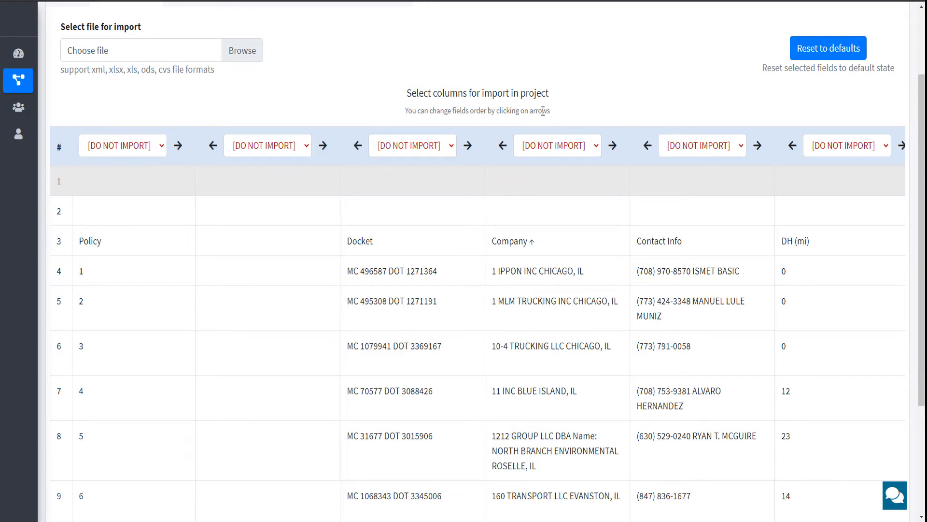
left_click(568, 146)
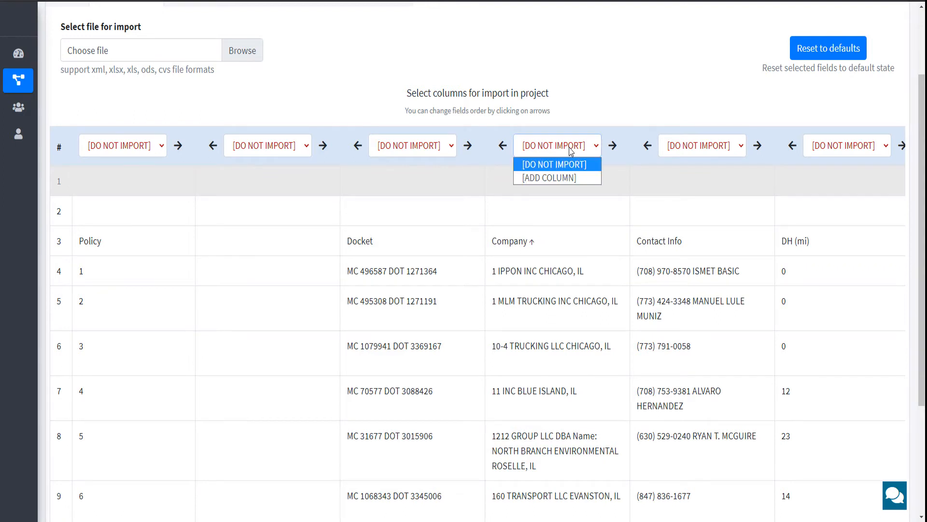
left_click(564, 177)
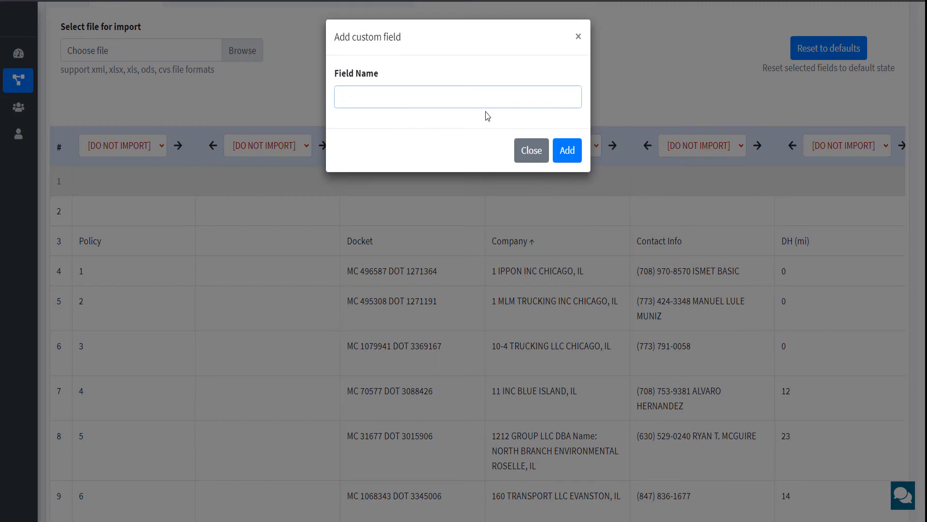
type("Comp")
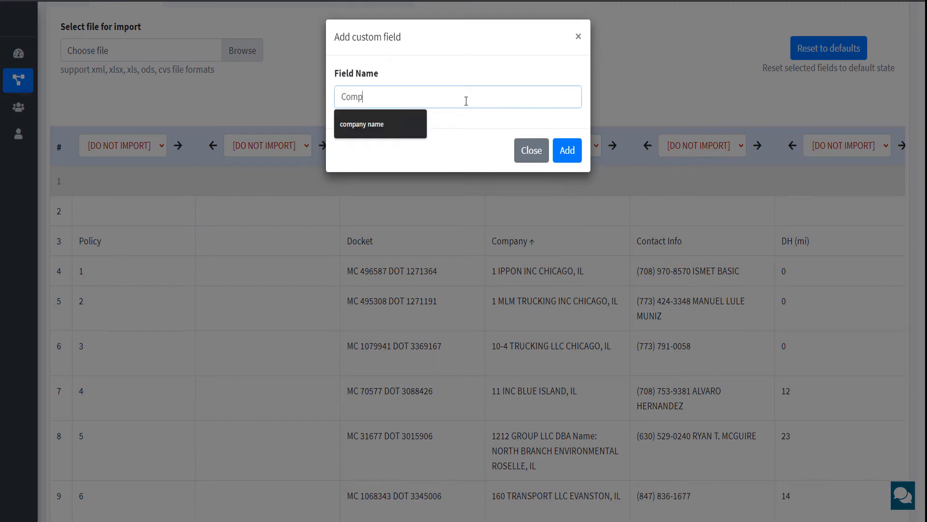
type("a")
key("Down")
key("Return")
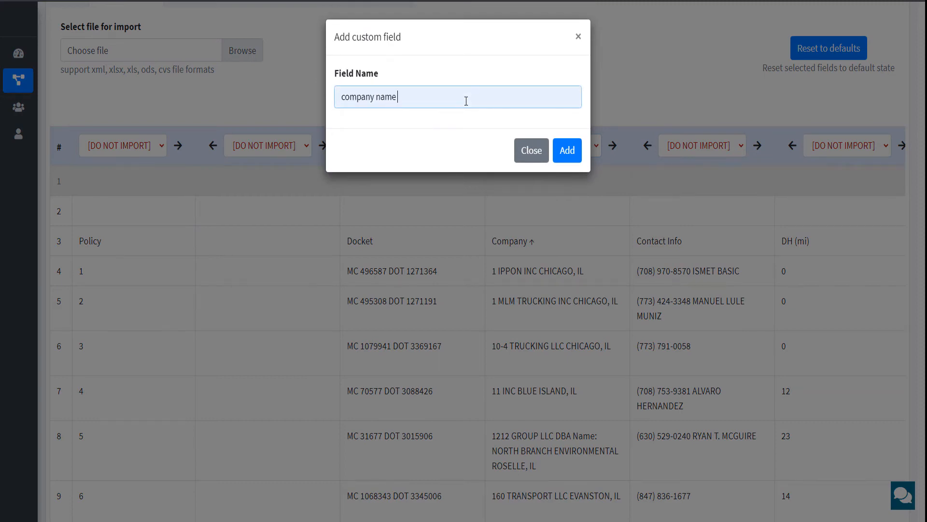
left_click(566, 150)
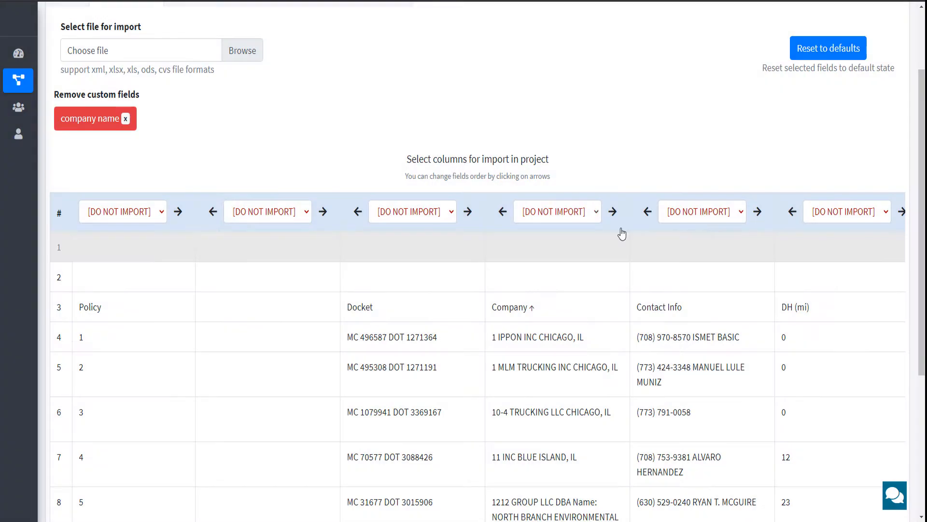
- Assign the Contact Info column to a new custom field named "Contact information."
left_click(724, 220)
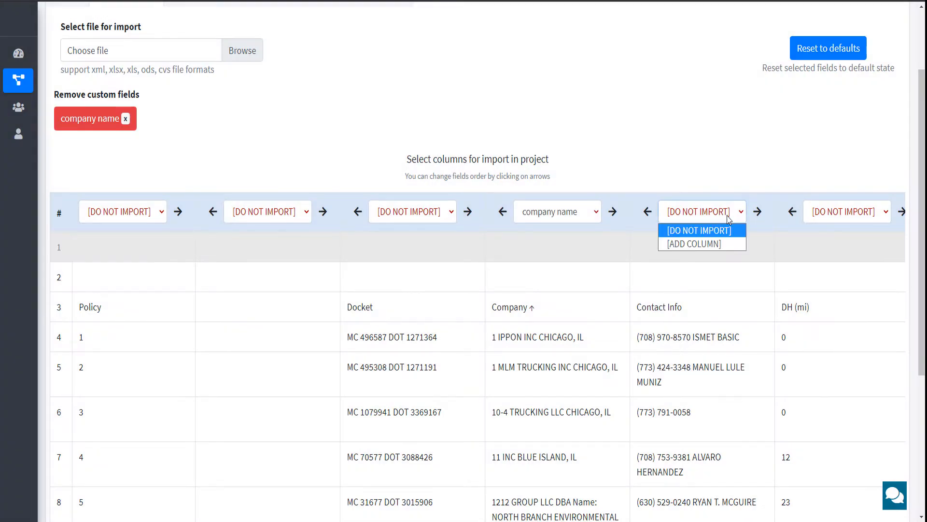
left_click(703, 244)
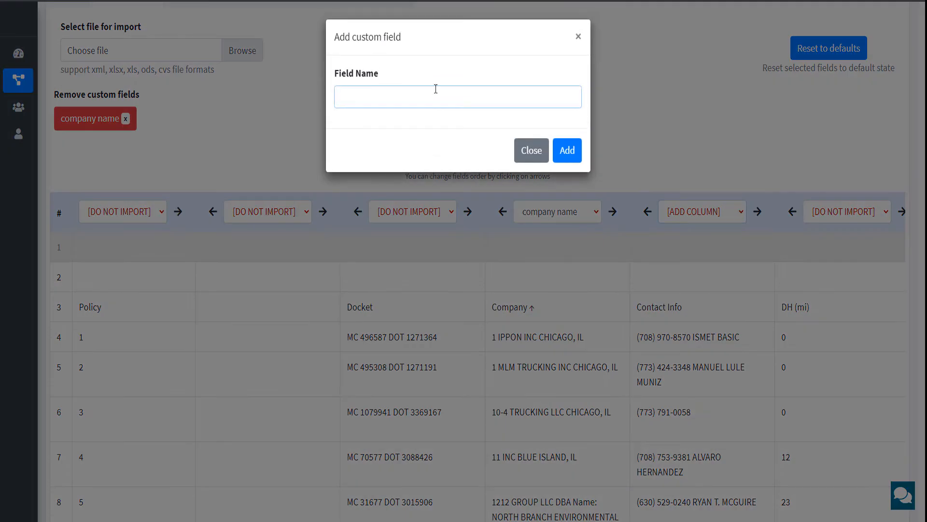
type("Contact informatiuo")
left_click(560, 151)
- Send the mapped leads file to the project with United States as the country code, skipping the rows with errors
scroll(549, 307, "down", 2)
scroll(550, 309, "down", 2)
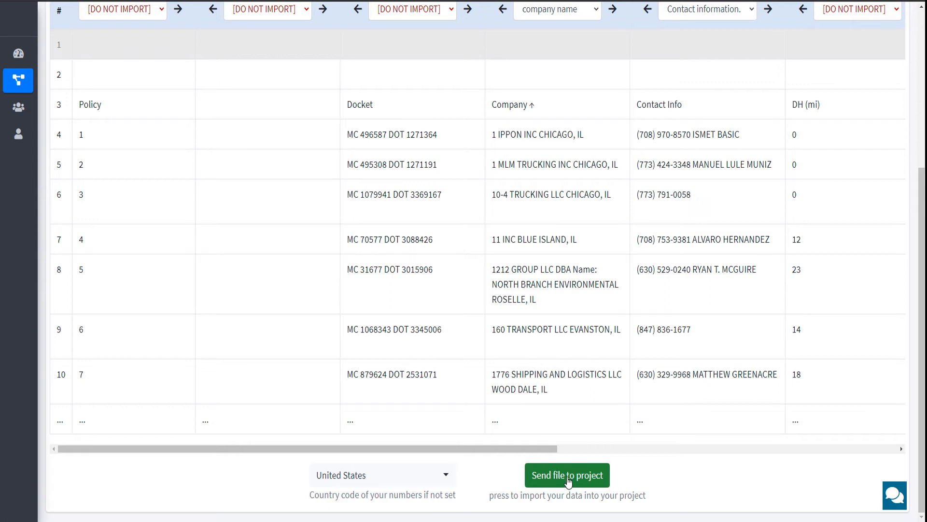
left_click(566, 478)
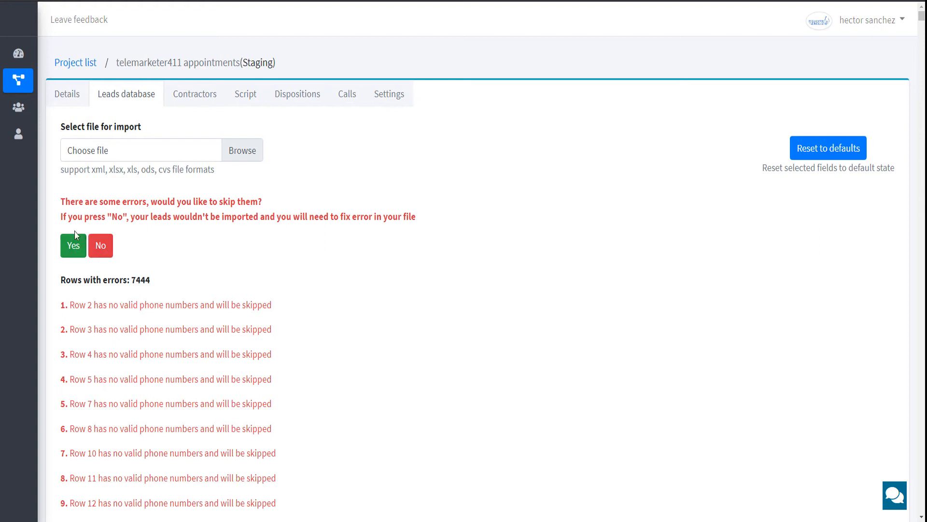
left_click(70, 252)
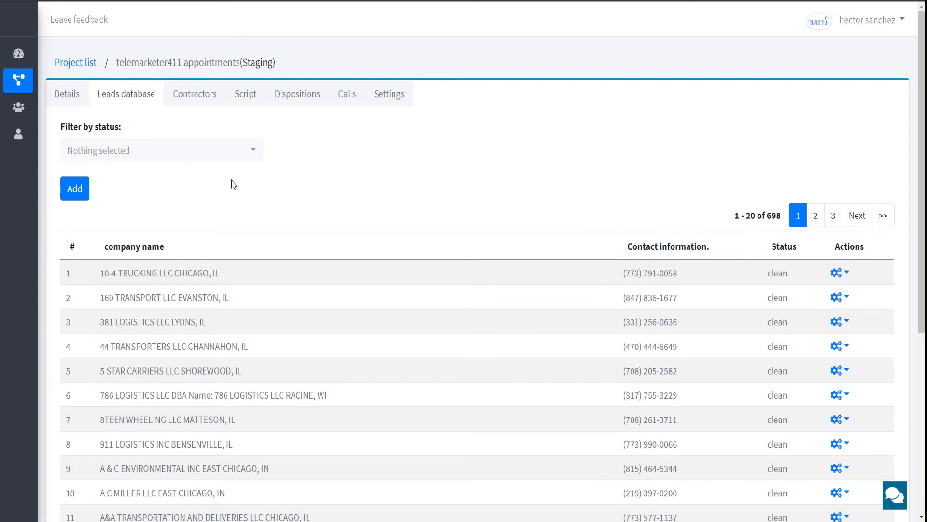
- View the form for adding a lead manually, close it, and change the first lead's status to End
left_click(73, 193)
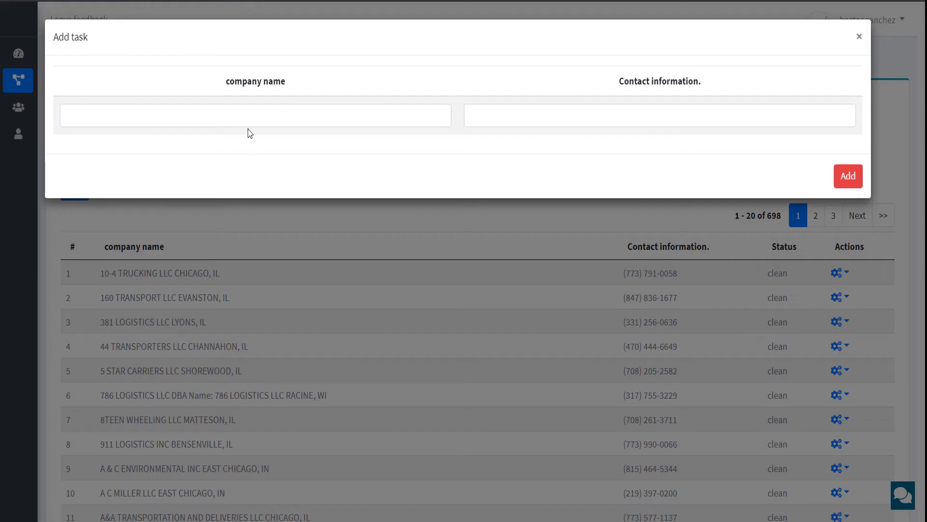
left_click(860, 37)
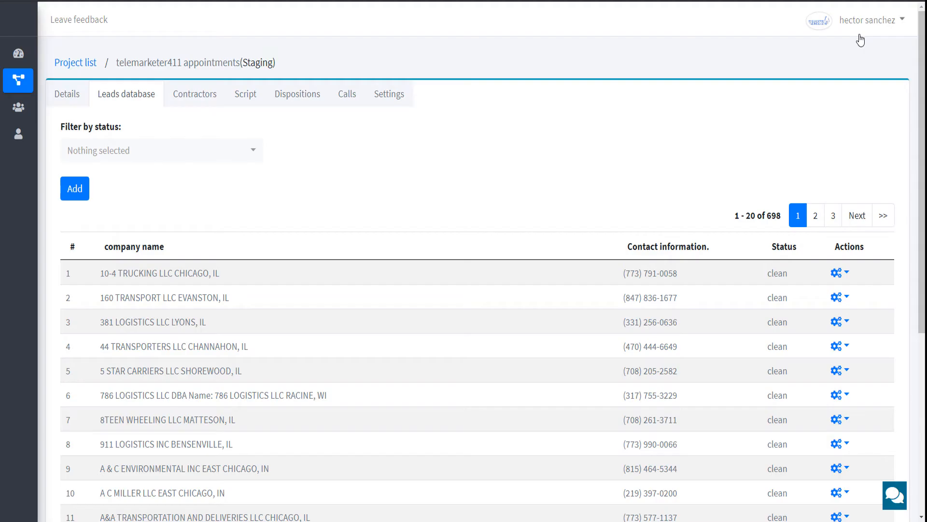
left_click(840, 278)
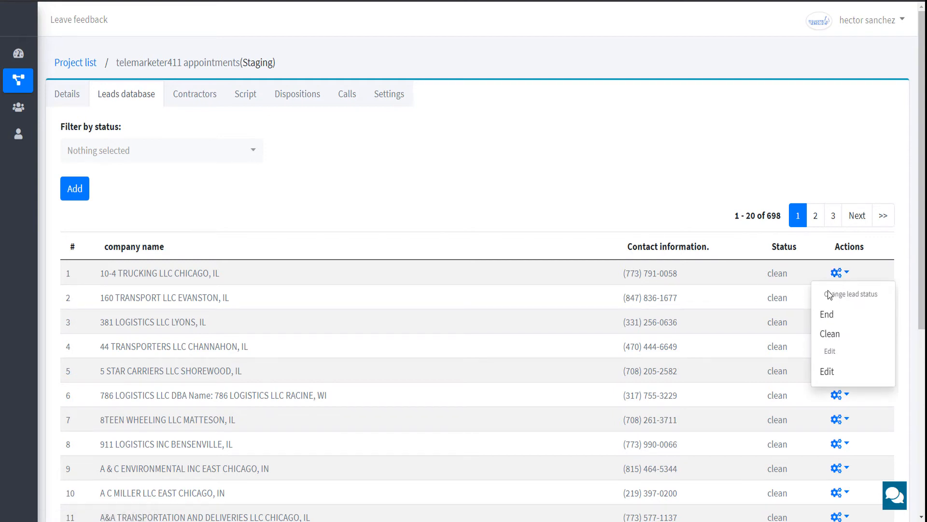
left_click(836, 316)
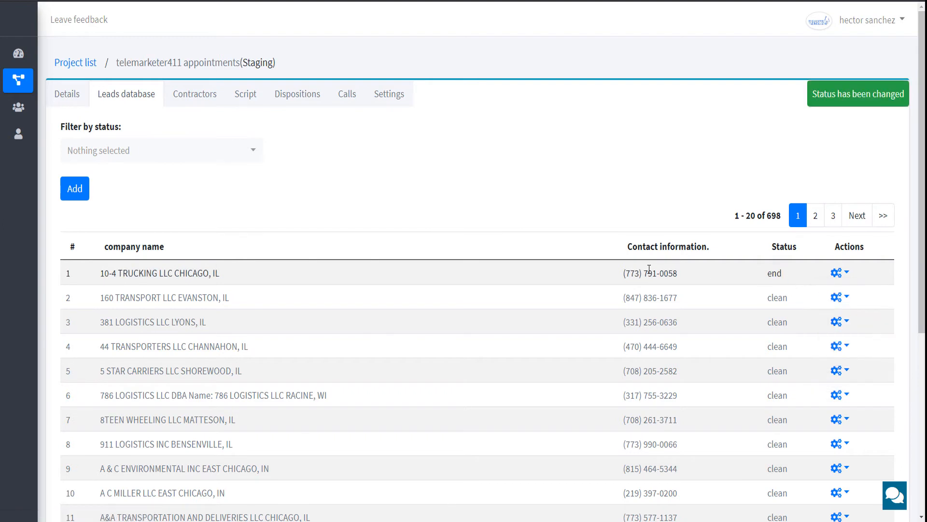
- Set the first lead's status to Clean, and view its edit form without changing the company name or contact information
left_click(840, 274)
left_click(843, 334)
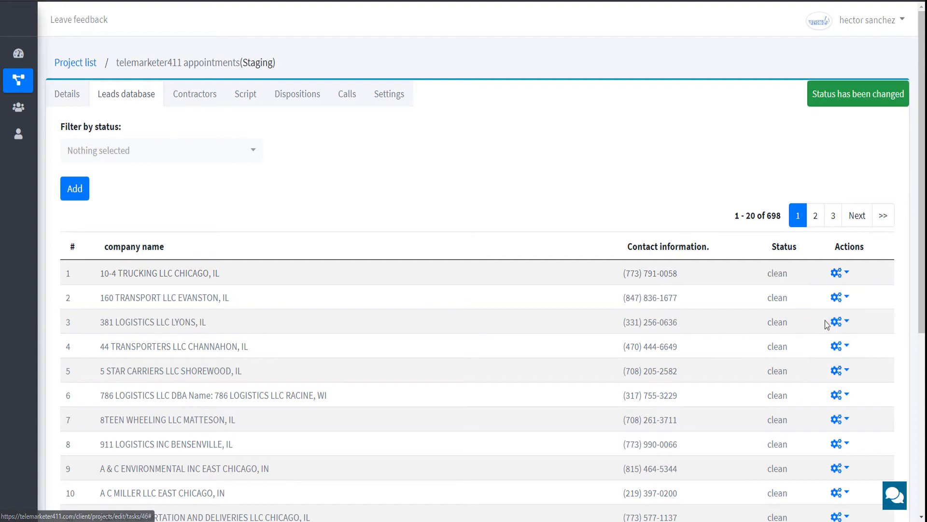
left_click(840, 274)
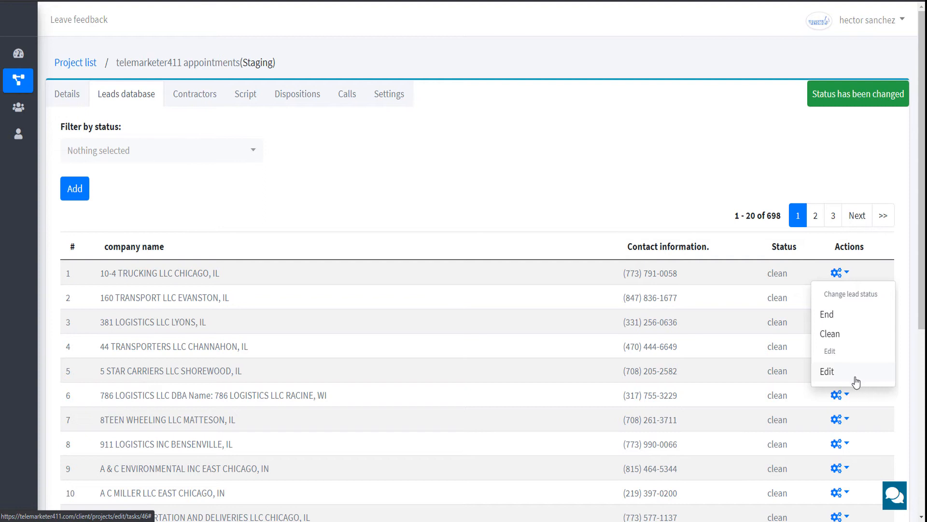
left_click(862, 377)
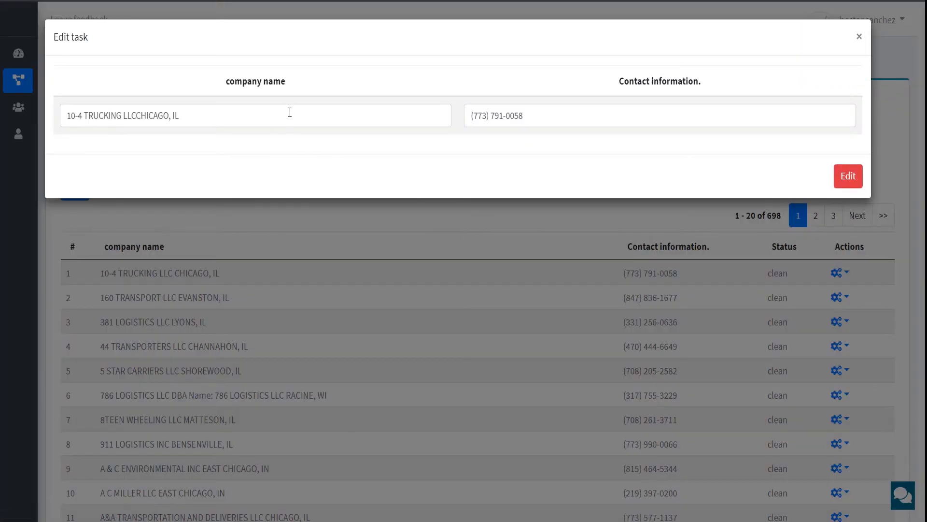
left_click(355, 119)
left_click(574, 119)
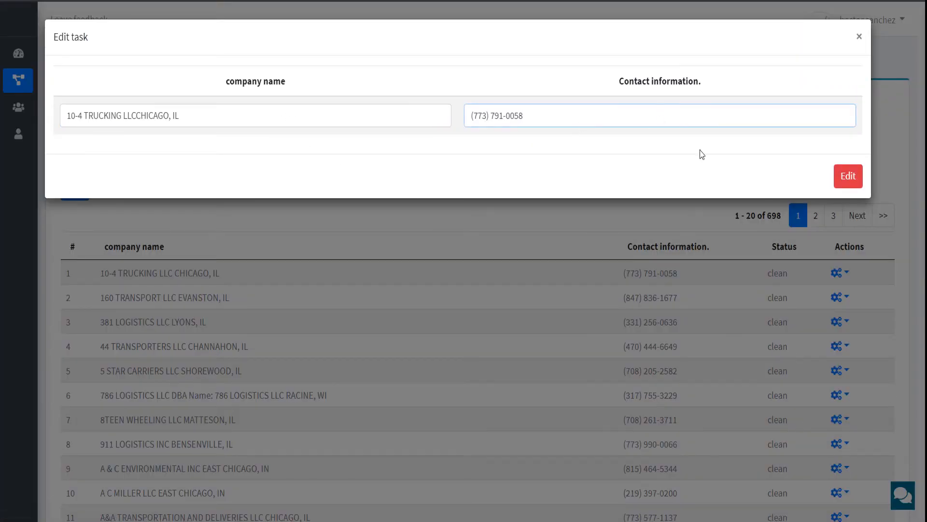
left_click(859, 39)
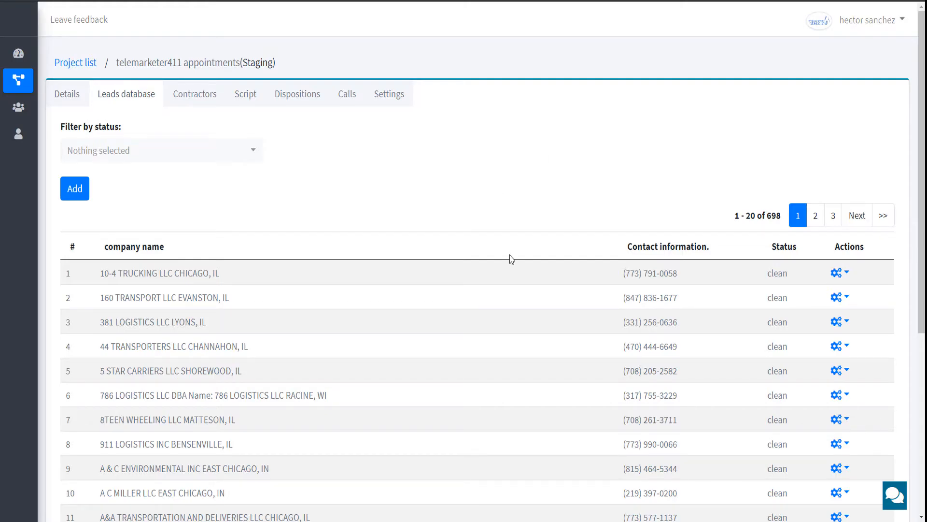
scroll(512, 258, "down", 5)
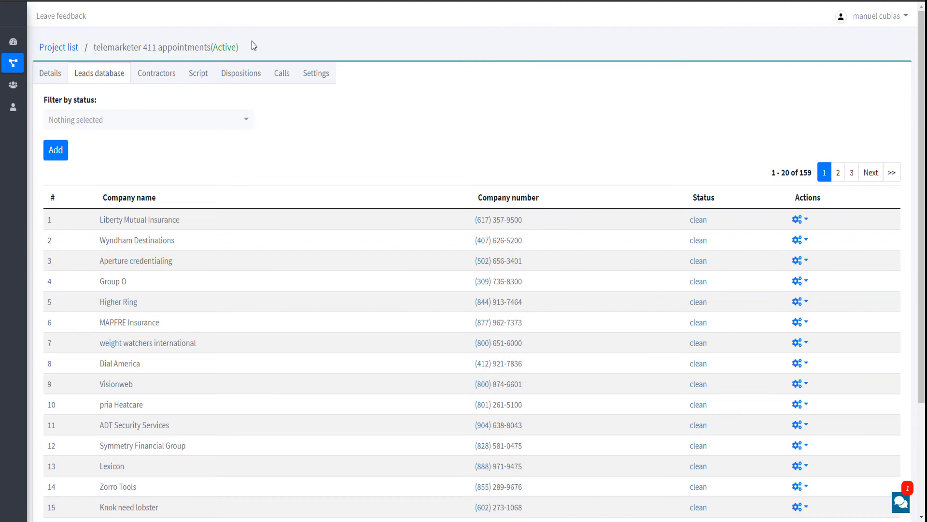
- Start a contractor search from the project's contractors and look through the list of contractors looking for a job
left_click(156, 74)
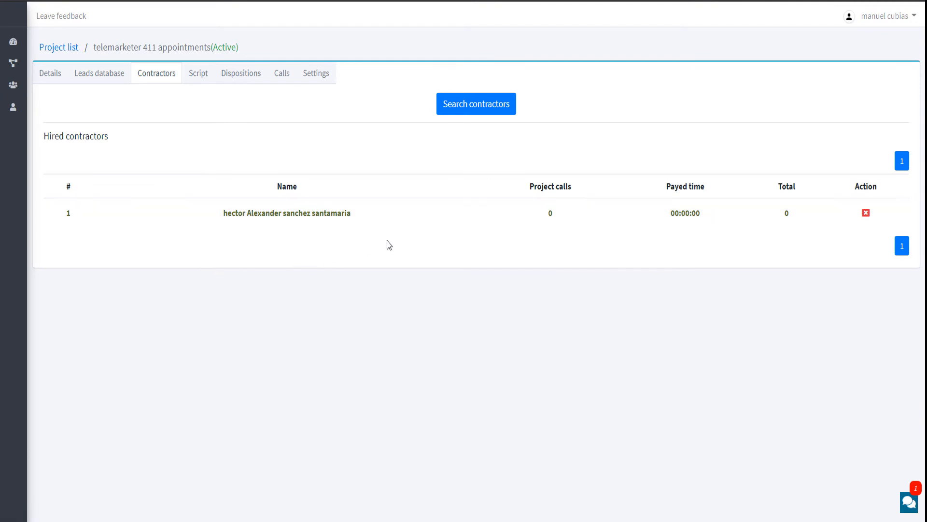
left_click(481, 112)
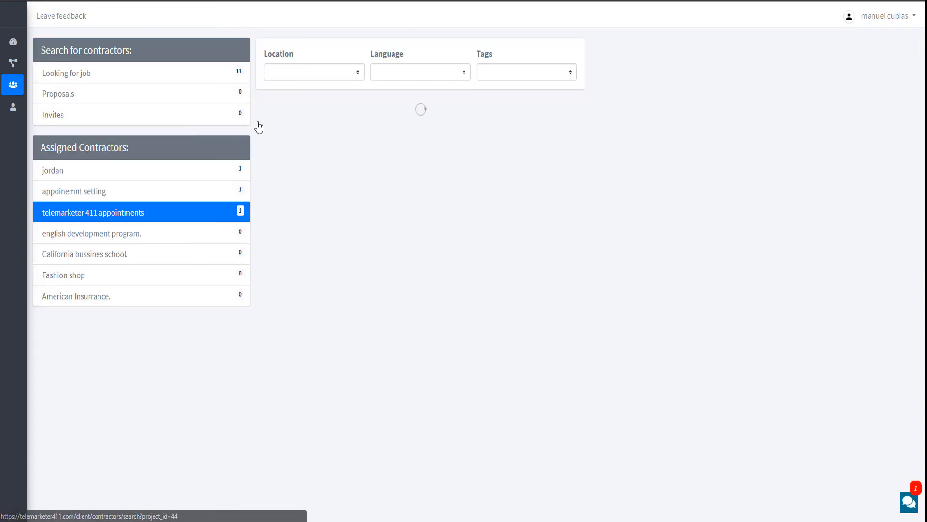
left_click(114, 76)
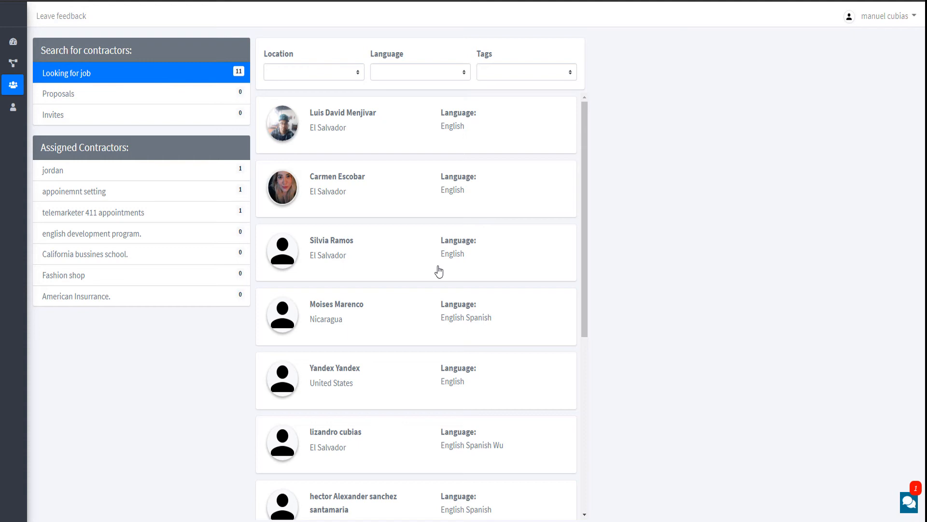
scroll(434, 304, "down", 6)
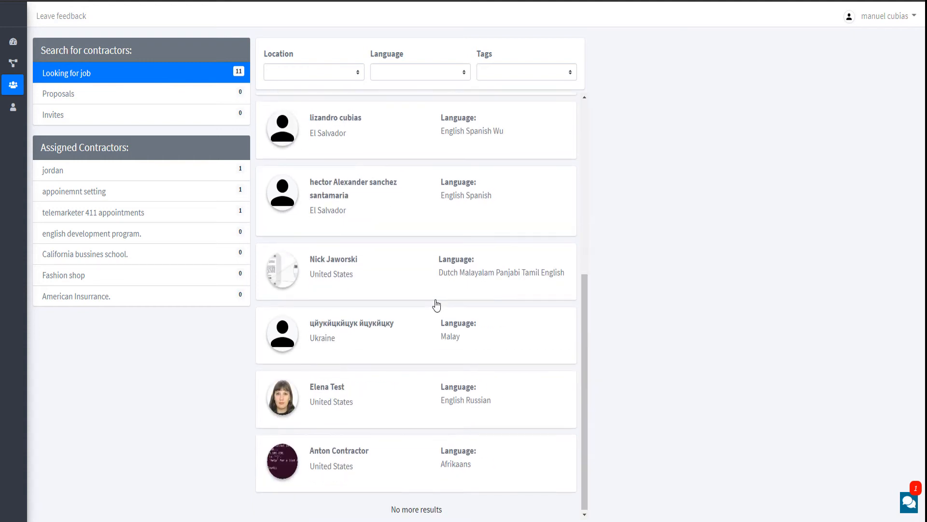
scroll(437, 306, "up", 6)
- Prepare an invite for the first listed contractor to the telemarketer 411 appointments project at a rate of $12 per hour
left_click(354, 140)
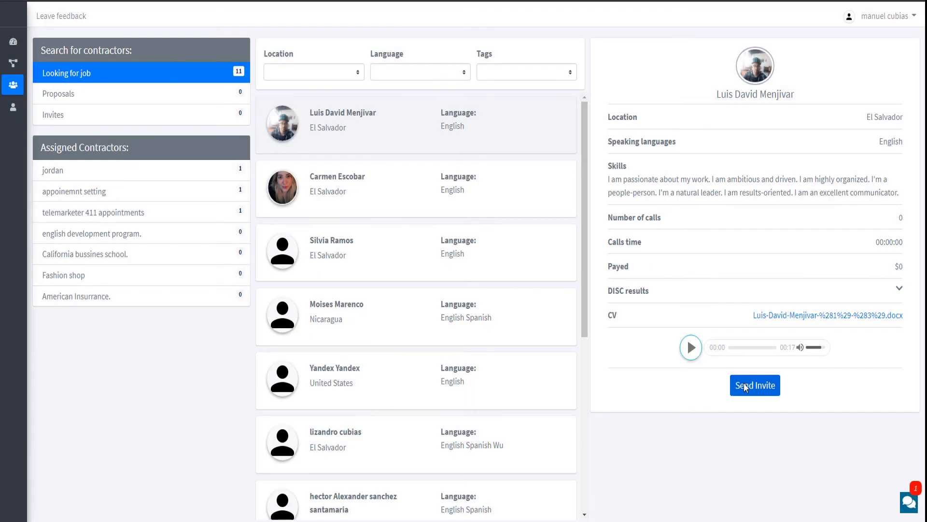
left_click(769, 384)
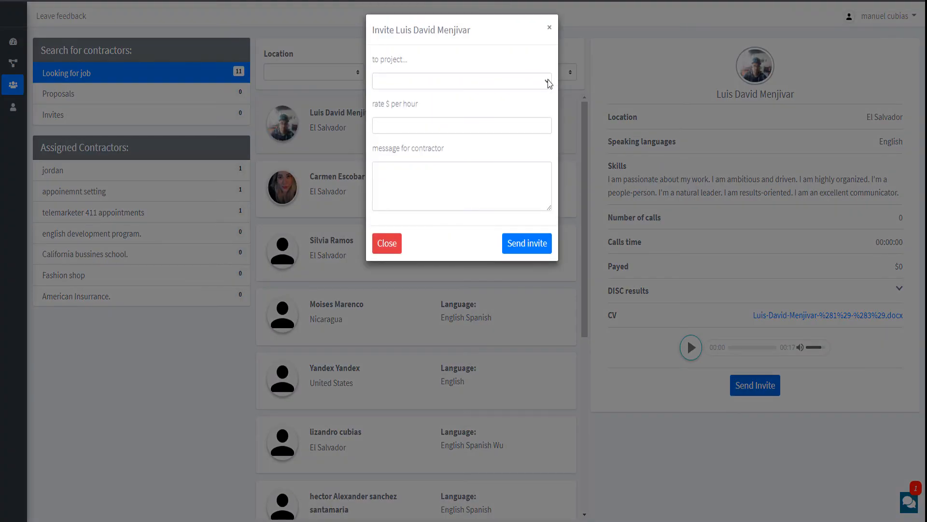
left_click(527, 82)
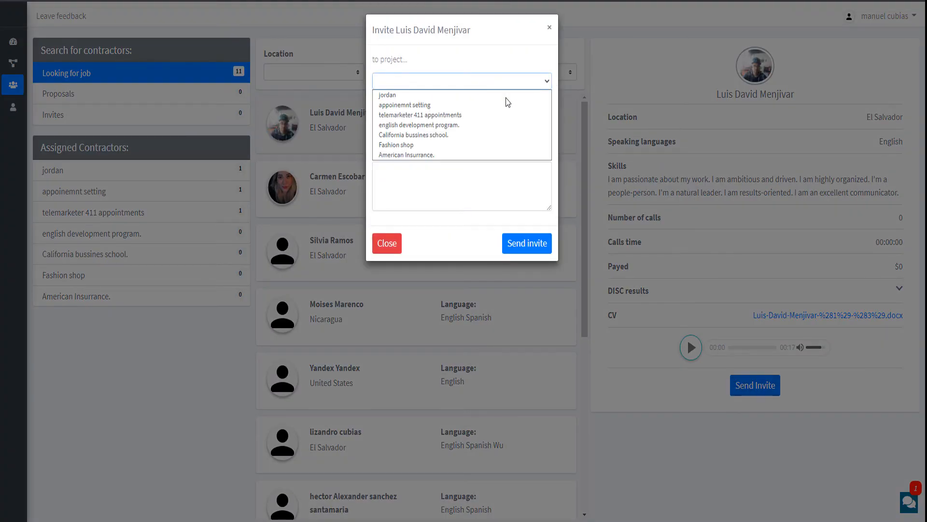
left_click(458, 116)
left_click(433, 124)
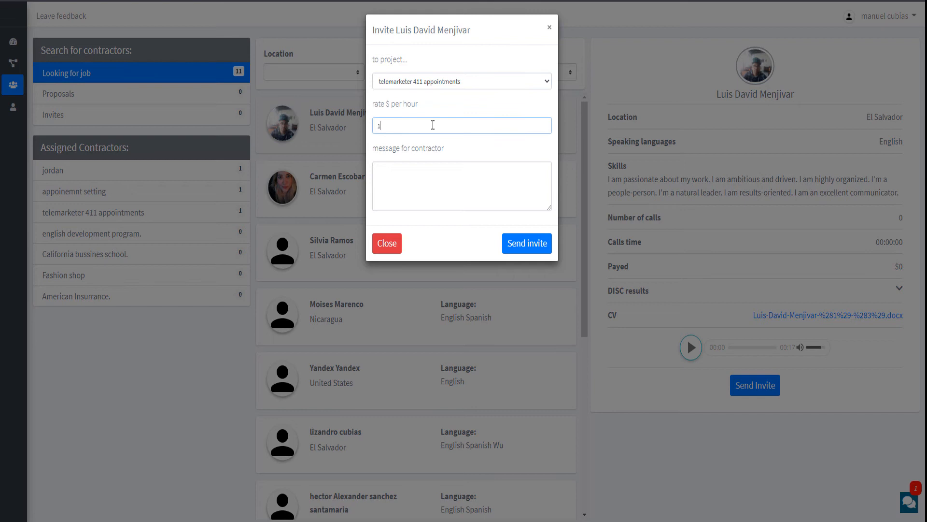
- Add the message "i would like to have an interview with you for this position ." and send the invite
left_click(412, 186)
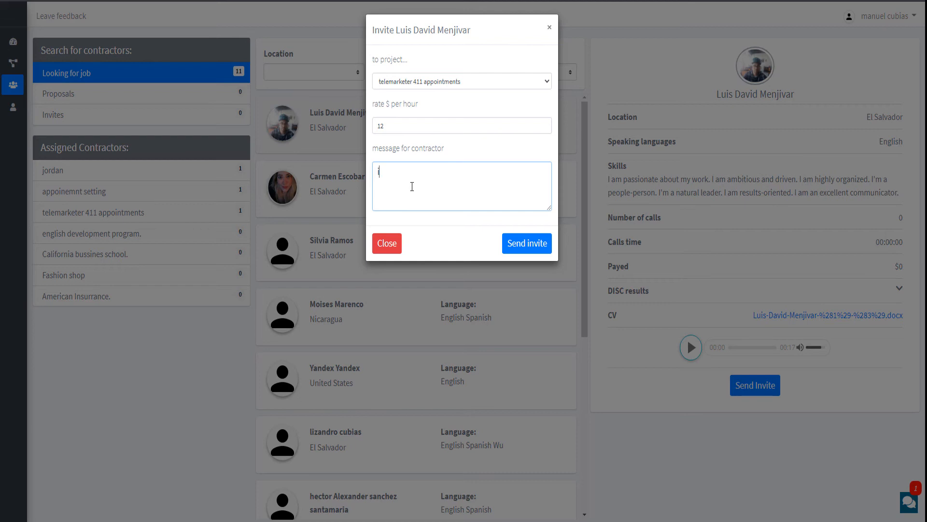
type("i would like to have an interview wit")
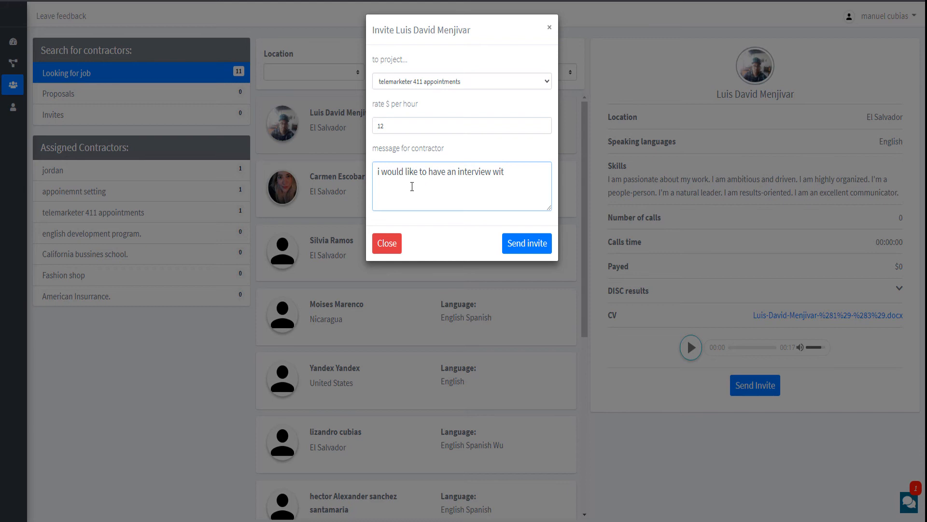
type("h you for this position .")
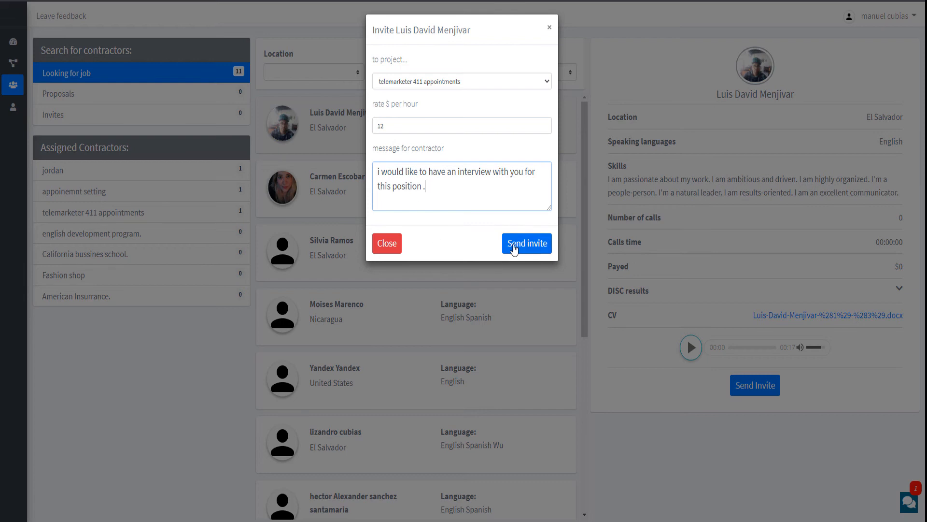
left_click(537, 250)
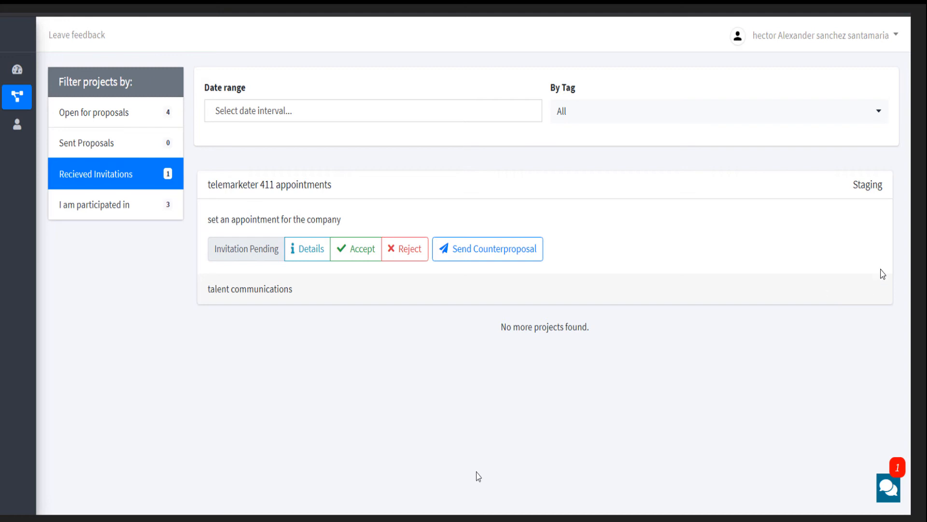
left_click(894, 290)
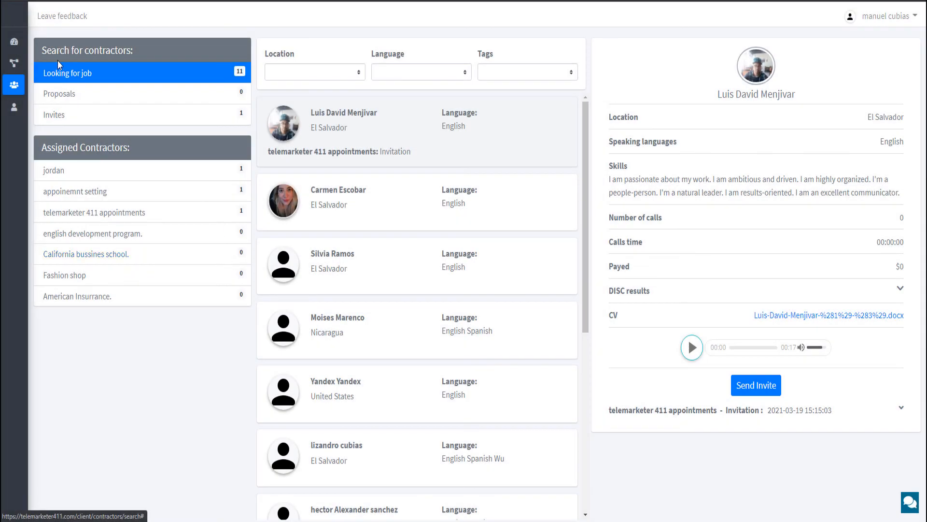
- Open the telemarketer 411 appointments project from the projects list and view its script
left_click(26, 65)
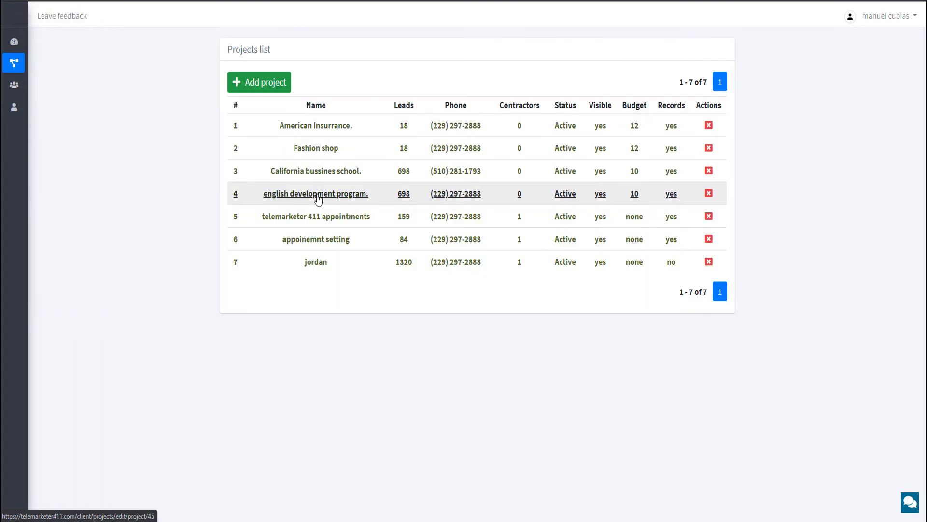
left_click(320, 222)
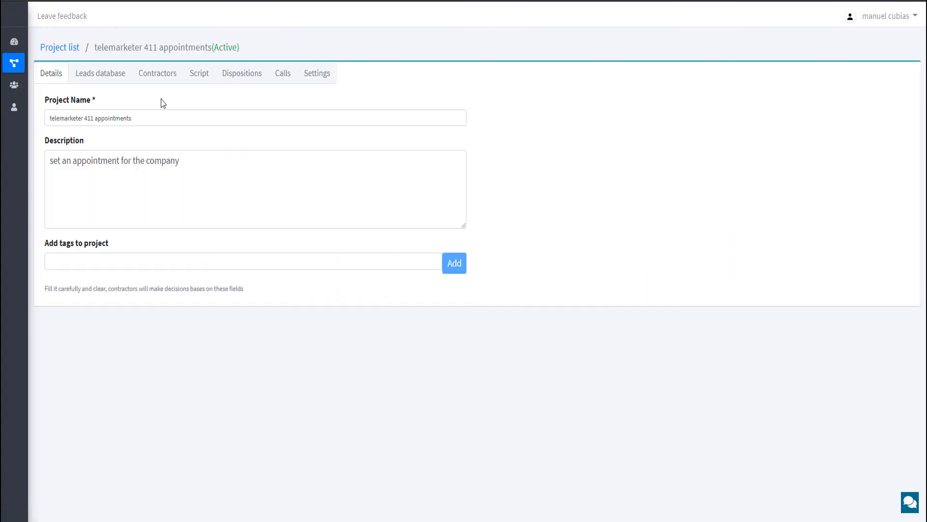
left_click(199, 78)
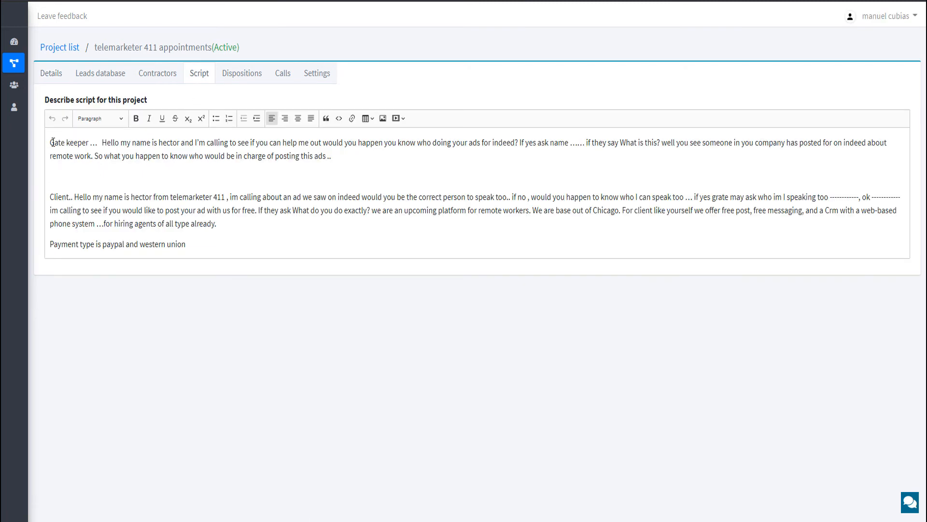
left_click(192, 243)
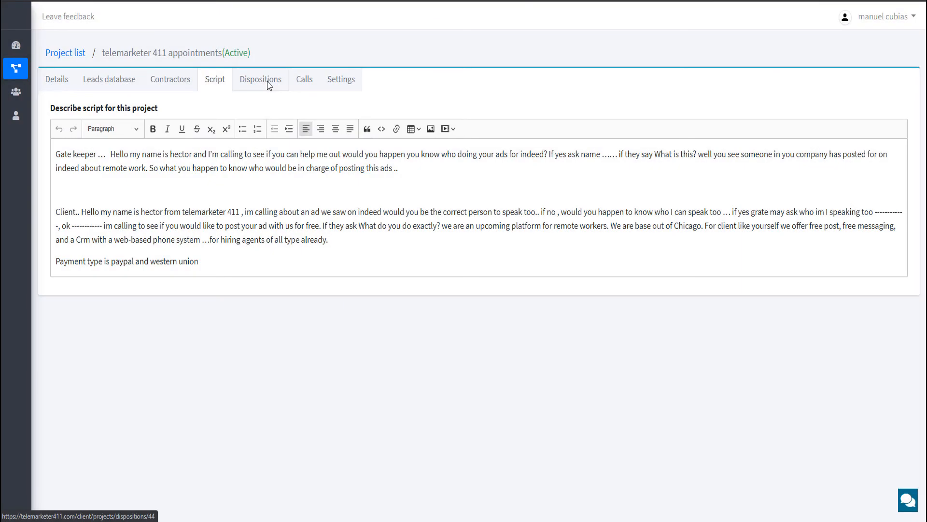
- Remove the assigned "bad reception" disposition from the project and add "bad reception" again as a custom disposition
left_click(269, 85)
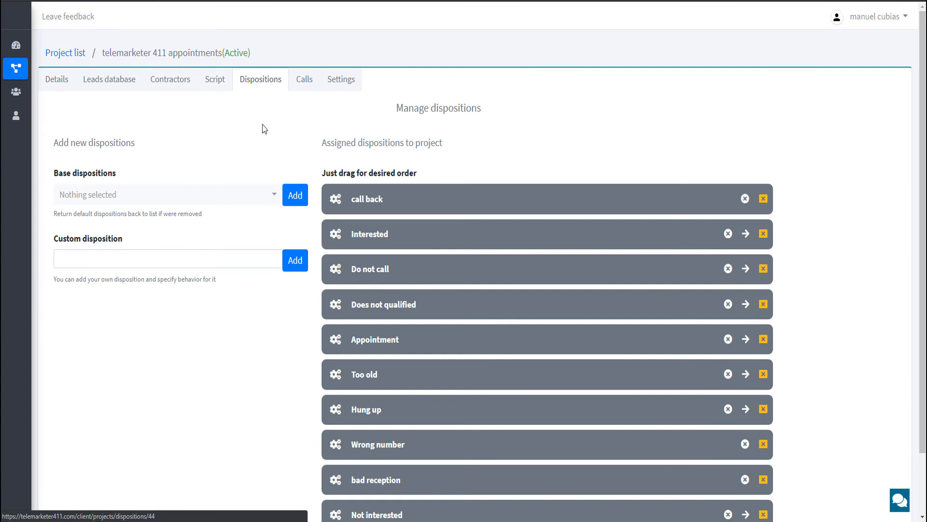
left_click(246, 256)
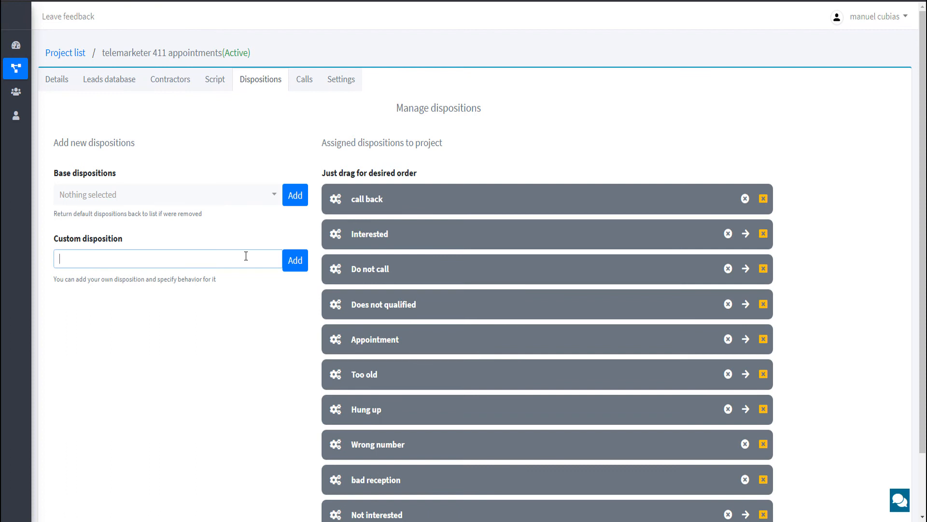
type("bad reception")
left_click(763, 479)
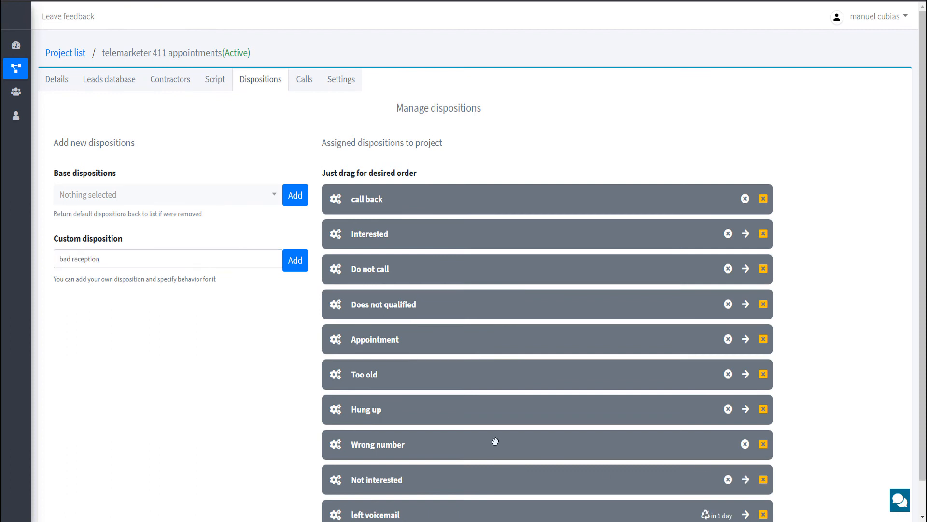
left_click(238, 260)
left_click(306, 265)
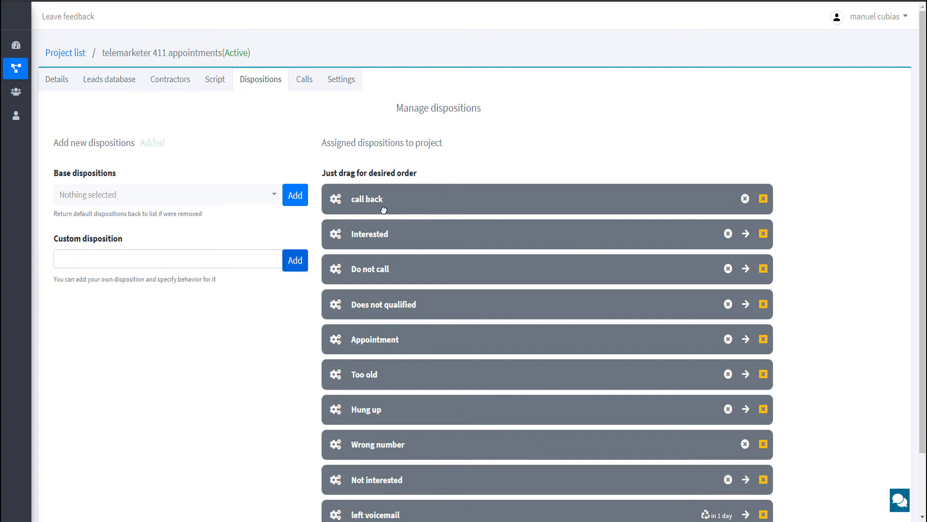
- Try the "Try in" callback option on the "call back" disposition, and save the disposition with "Contractor set time"
left_click(334, 200)
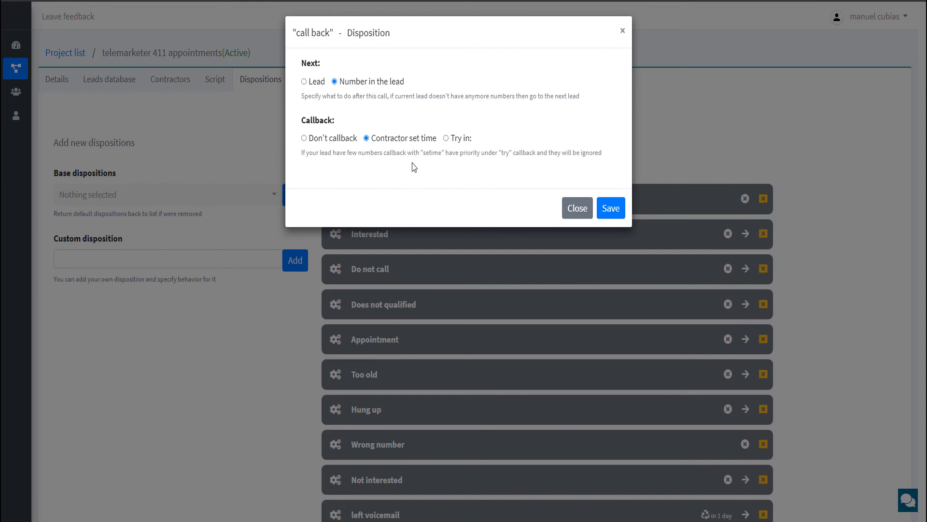
left_click(446, 139)
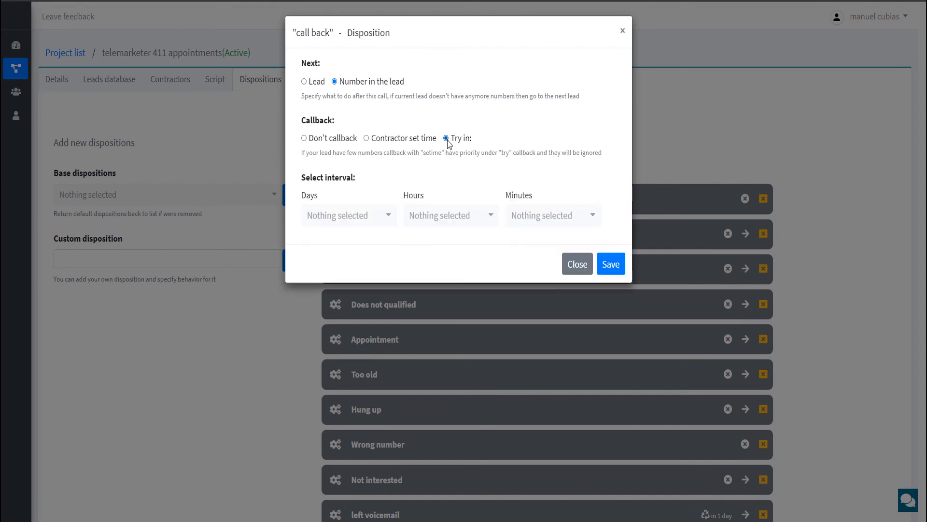
left_click(387, 221)
left_click(432, 256)
left_click(612, 264)
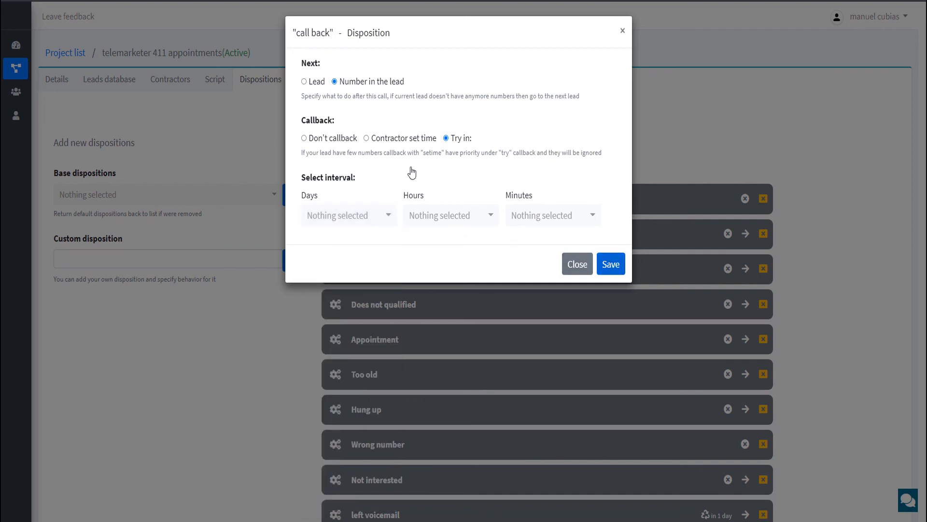
left_click(366, 138)
left_click(611, 208)
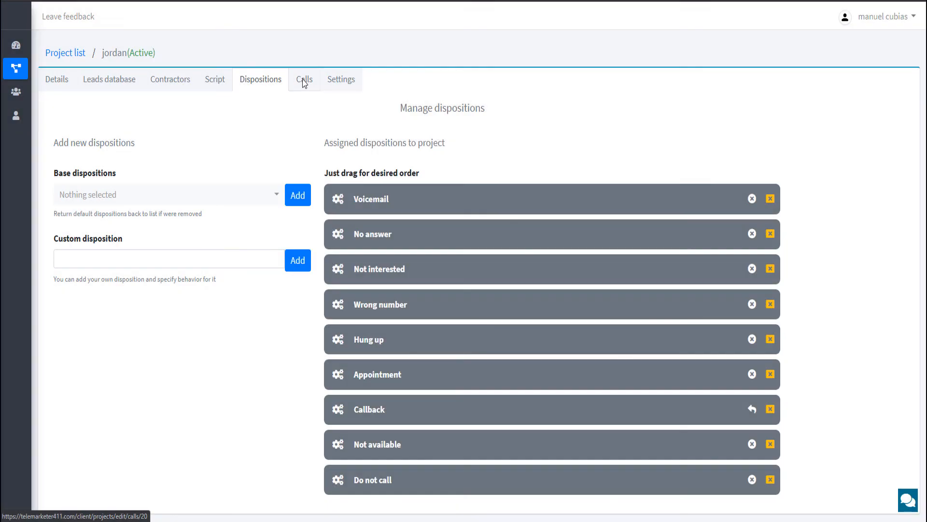
- View the project's call history and its filter choices, setting both the contractor and disposition filters to All
left_click(304, 81)
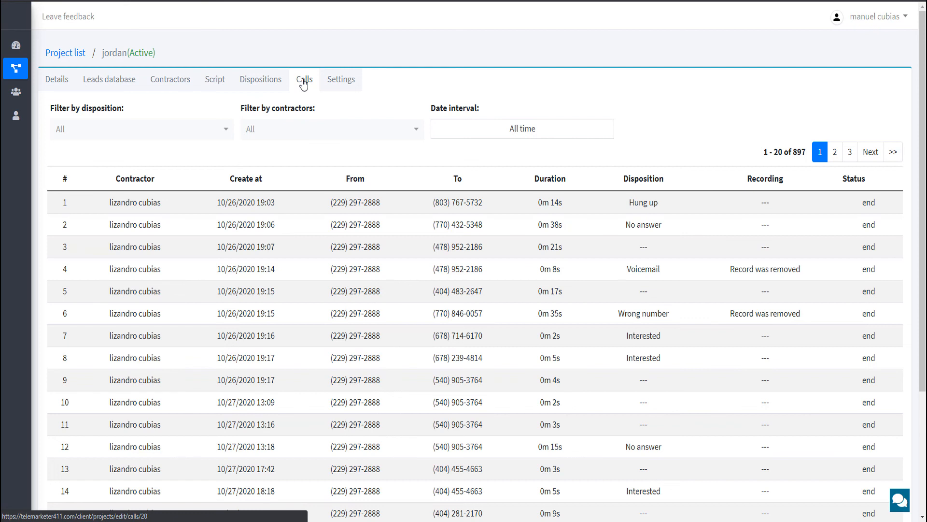
left_click(295, 131)
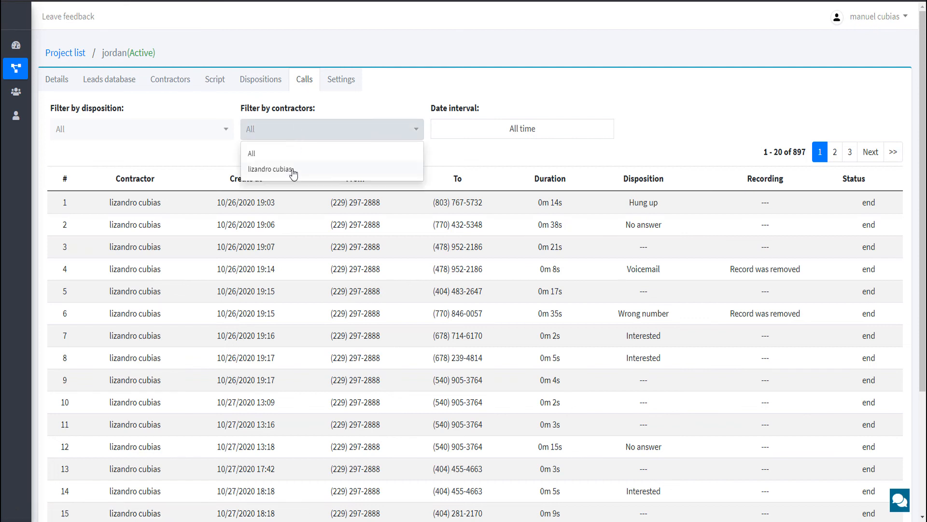
left_click(256, 153)
left_click(221, 133)
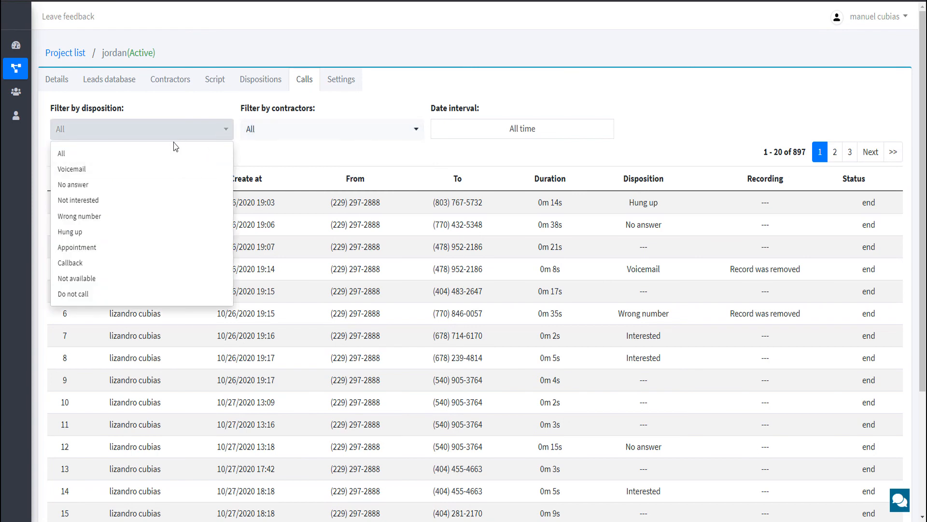
left_click(153, 159)
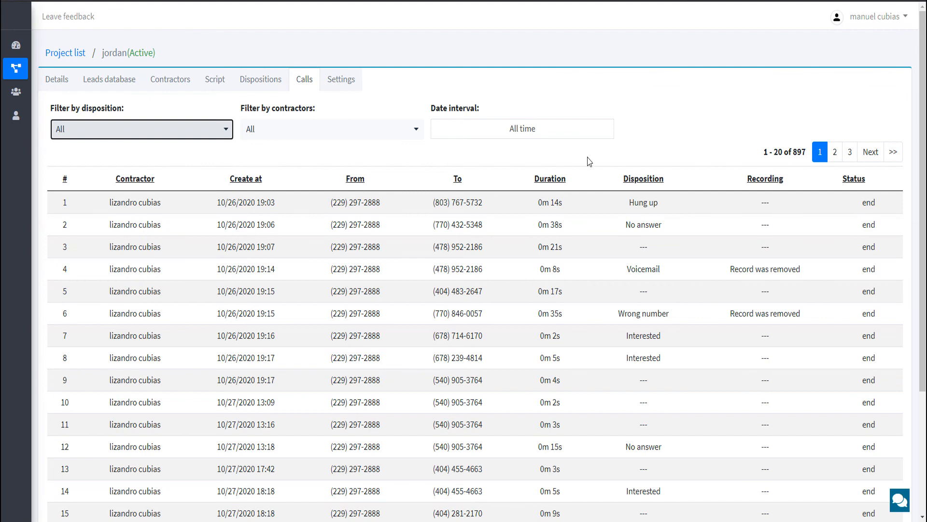
- Filter the project's call history to the date interval 03/01/2021 - 03/12/2021
left_click(499, 130)
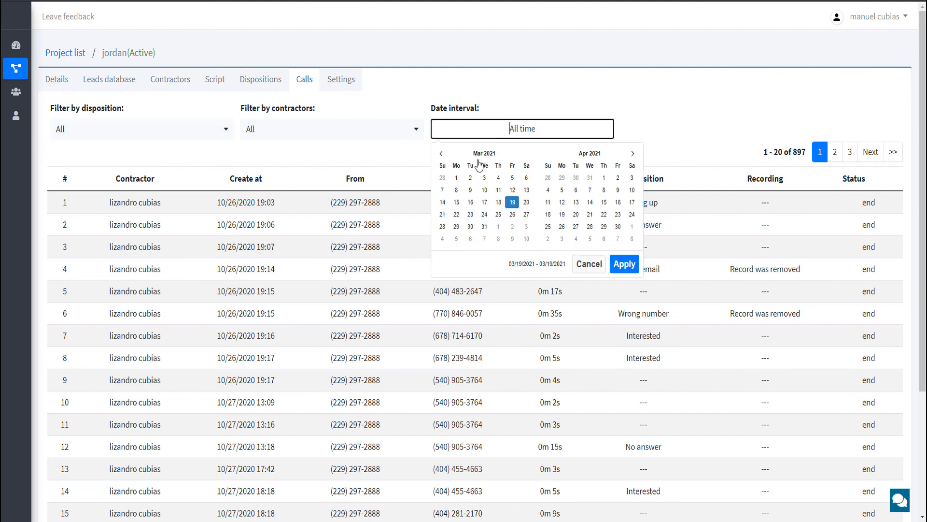
left_click(457, 178)
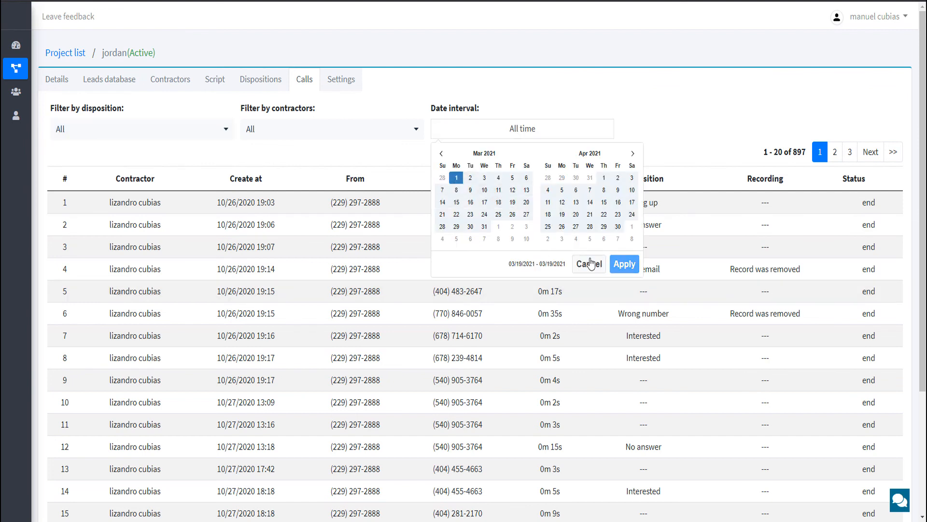
left_click(512, 190)
left_click(630, 264)
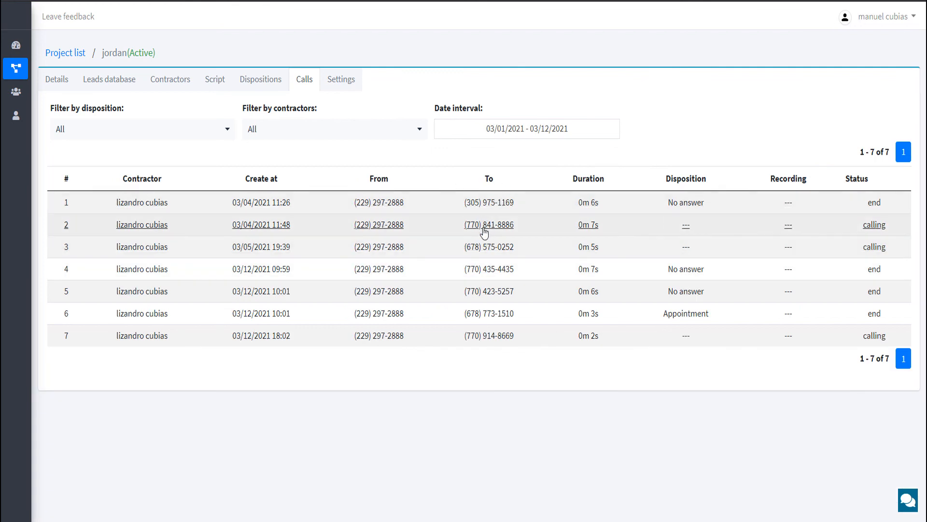
- View the call information and description field of the 03/04/2021 11:48 call, and close it
left_click(375, 228)
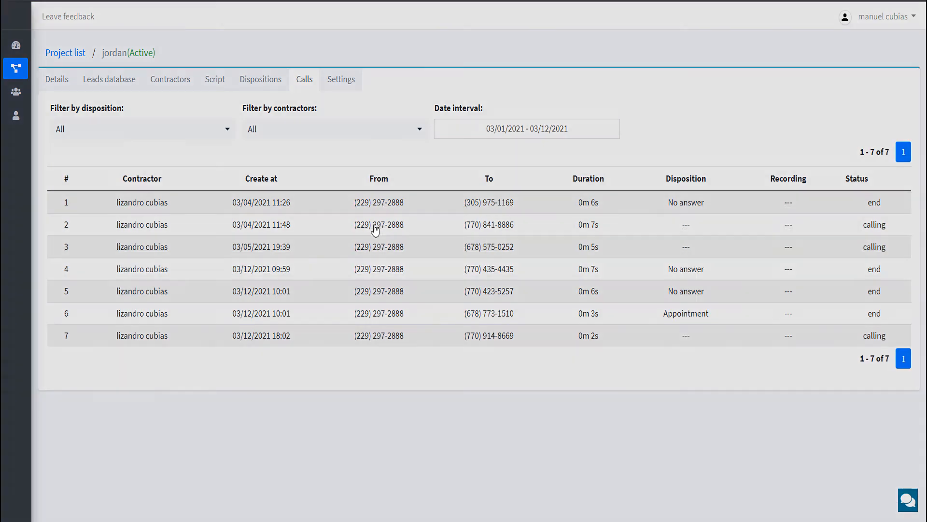
left_click(368, 176)
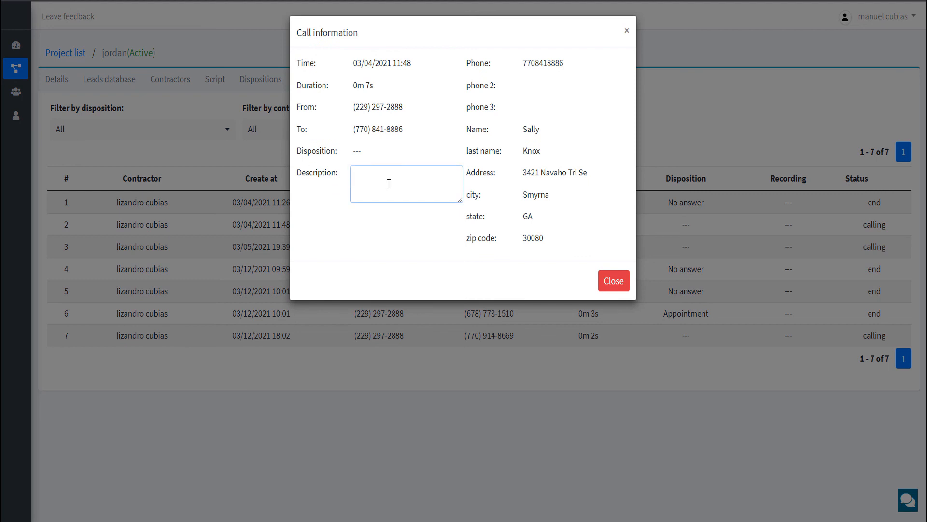
left_click(626, 33)
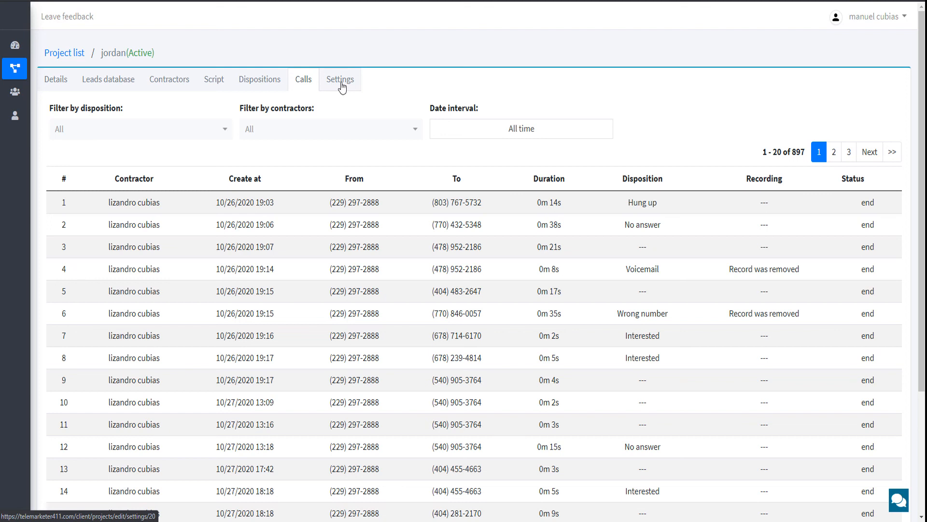
- In the project's settings, switch the project off and back to Enabled, and disallow contractors from applying to it
left_click(342, 85)
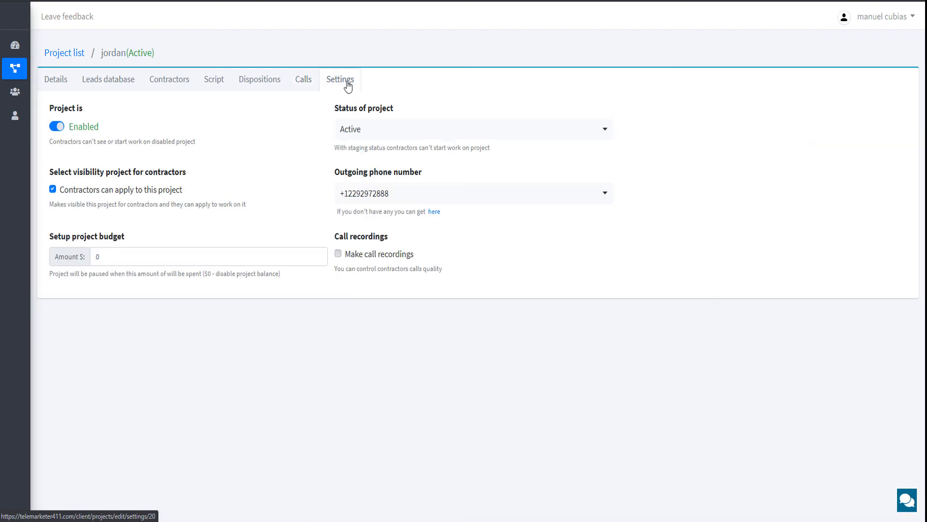
left_click(59, 127)
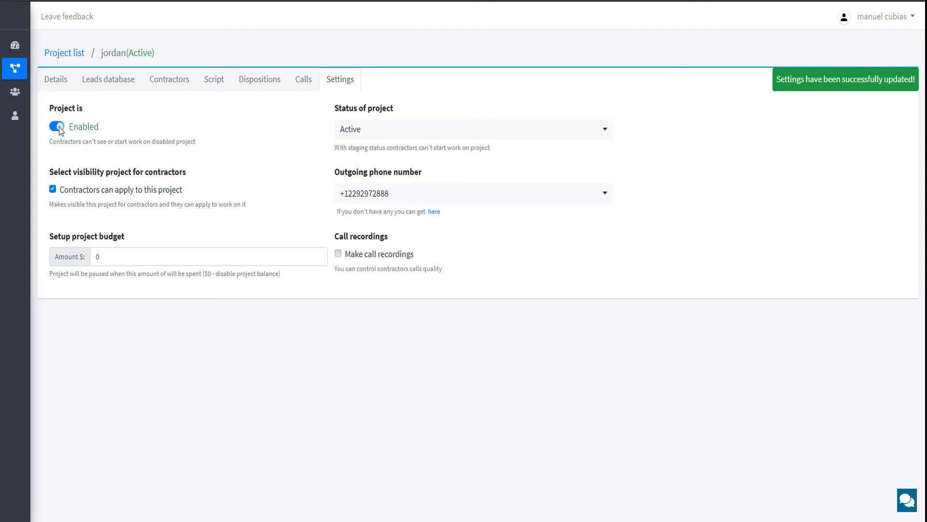
left_click(55, 126)
left_click(53, 190)
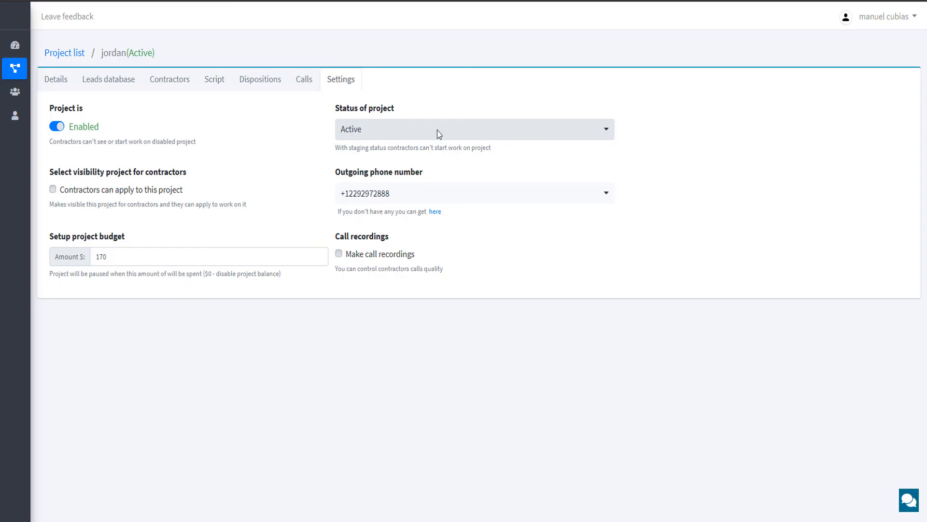
- Check the available project statuses and outgoing phone numbers, and enable call recordings for the project
left_click(438, 132)
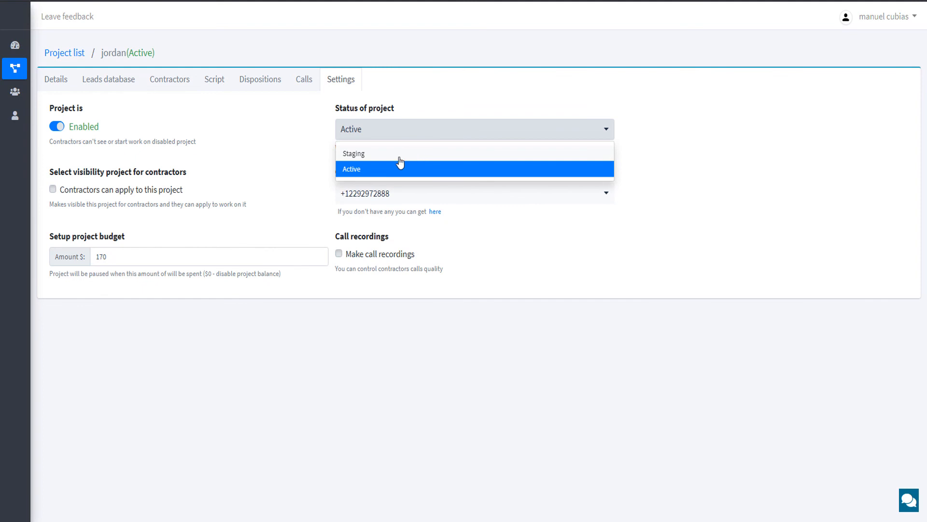
left_click(294, 154)
left_click(387, 196)
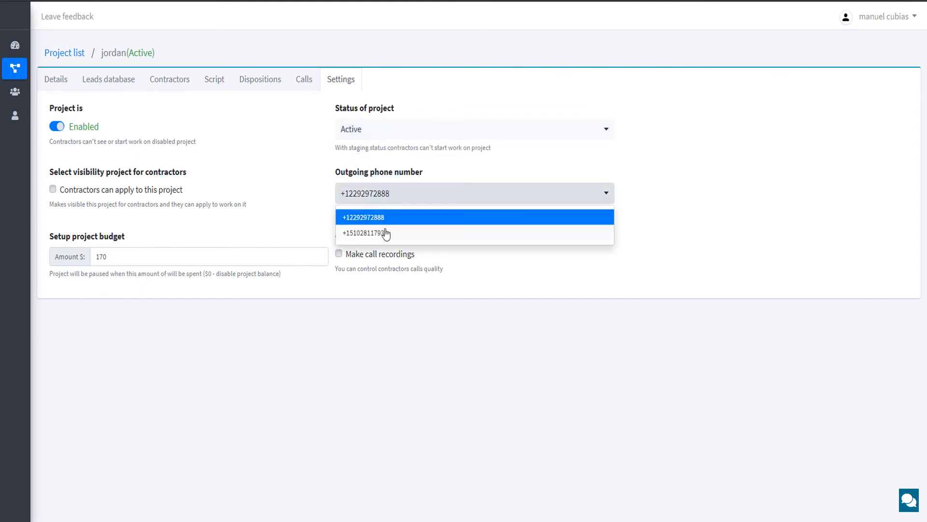
left_click(315, 188)
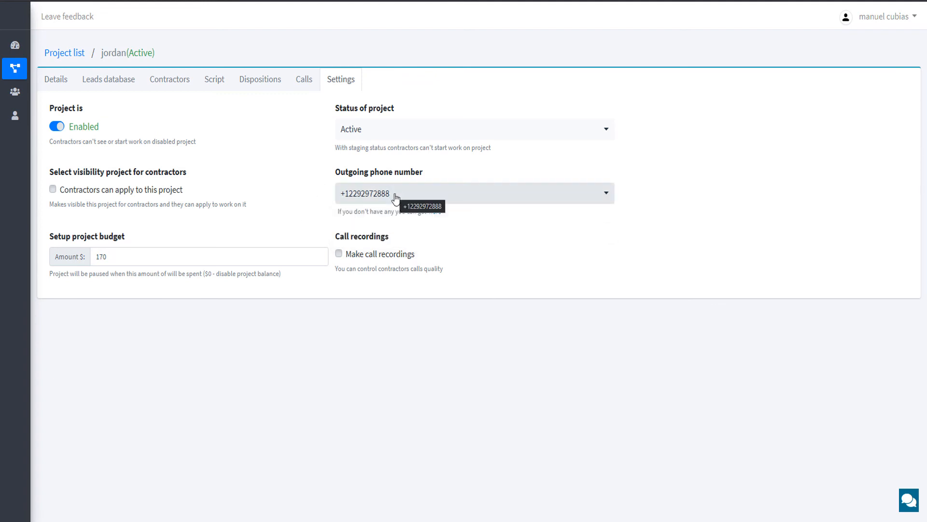
left_click(339, 255)
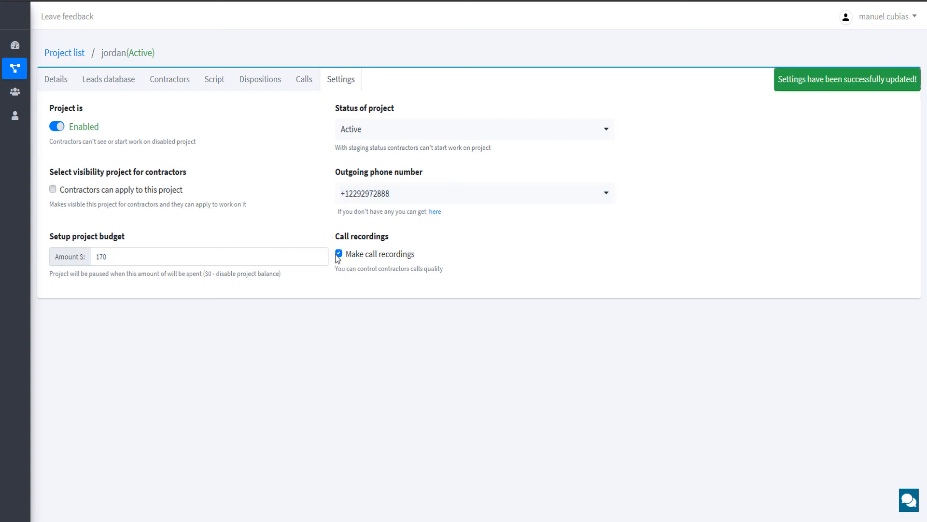